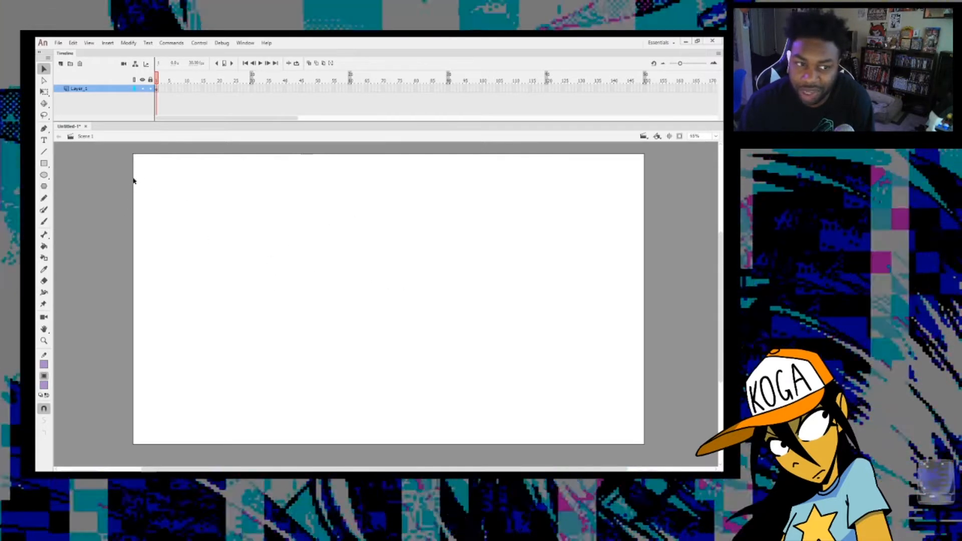
Bring the floating Properties panel over the stage to view the document settings, and move it back out of the way
drag(36, 55, 192, 94)
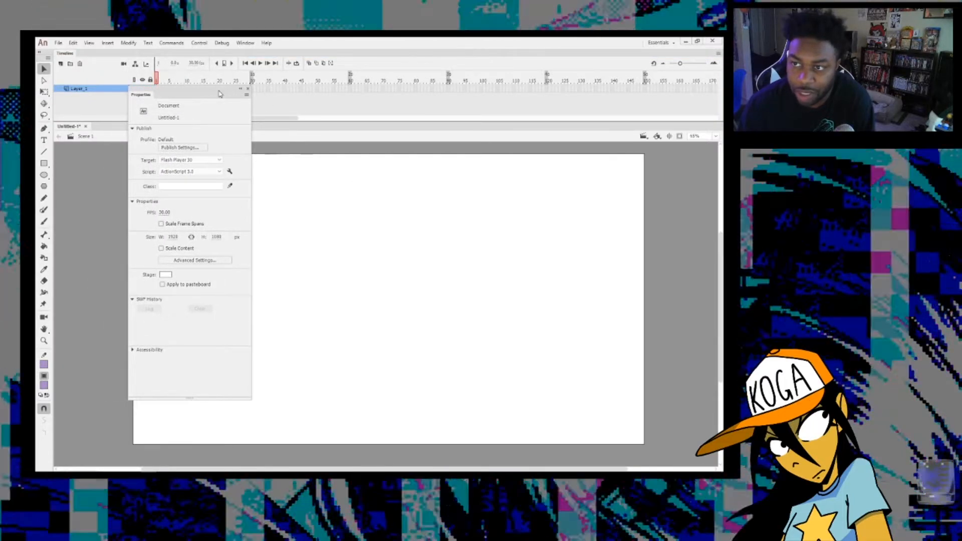
drag(219, 93, 683, 87)
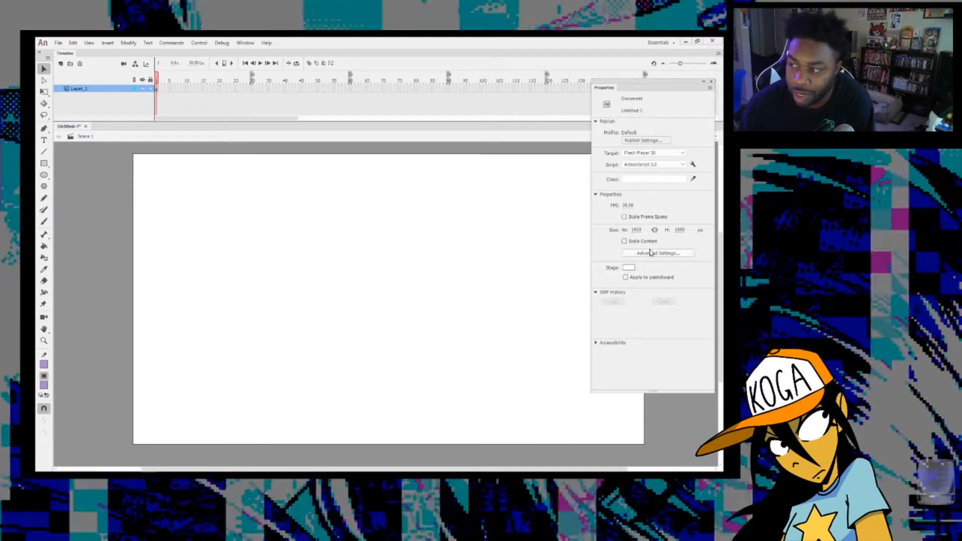
drag(655, 383, 654, 324)
drag(650, 86, 0, 115)
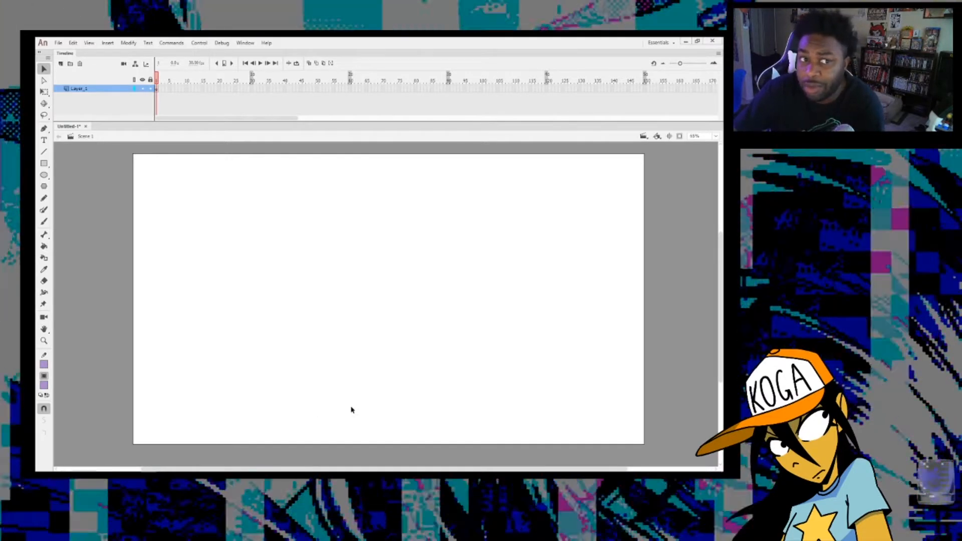
click(245, 42)
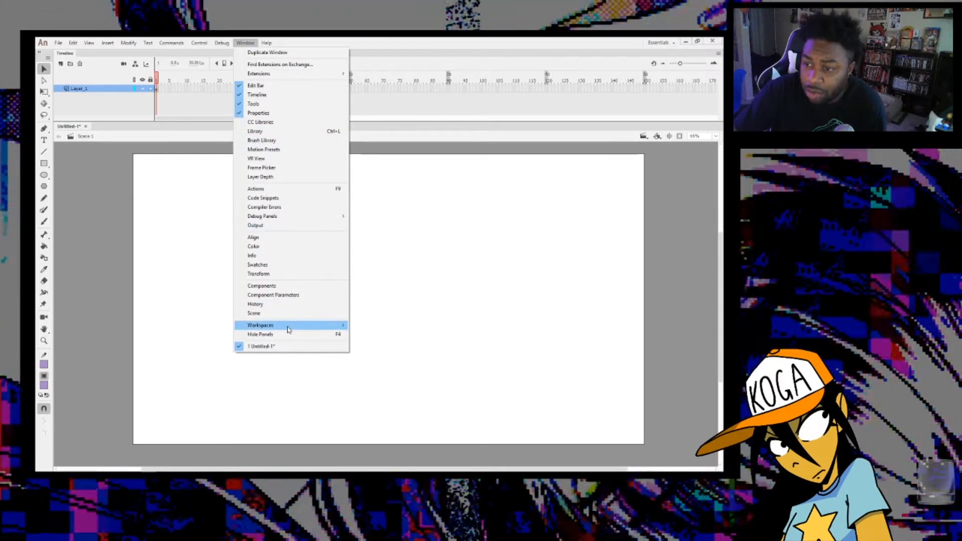
mouse_move(287, 327)
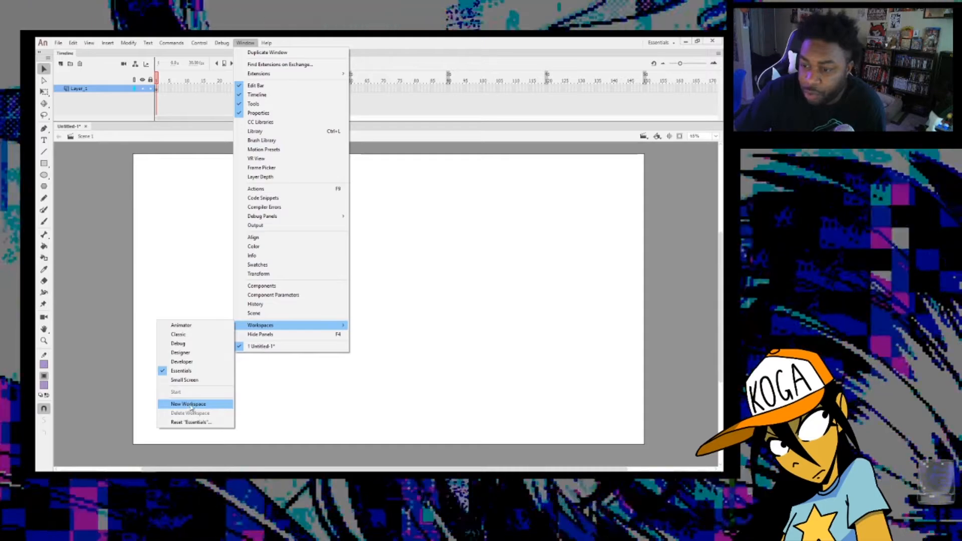
click(430, 207)
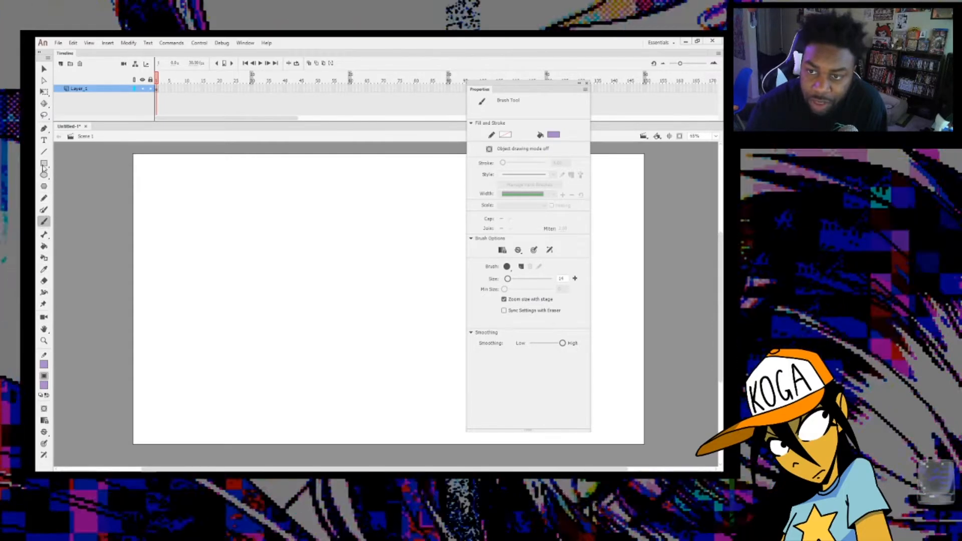
Activate the Brush tool and try a smaller brush size before setting it back to 14
key(y)
click(45, 223)
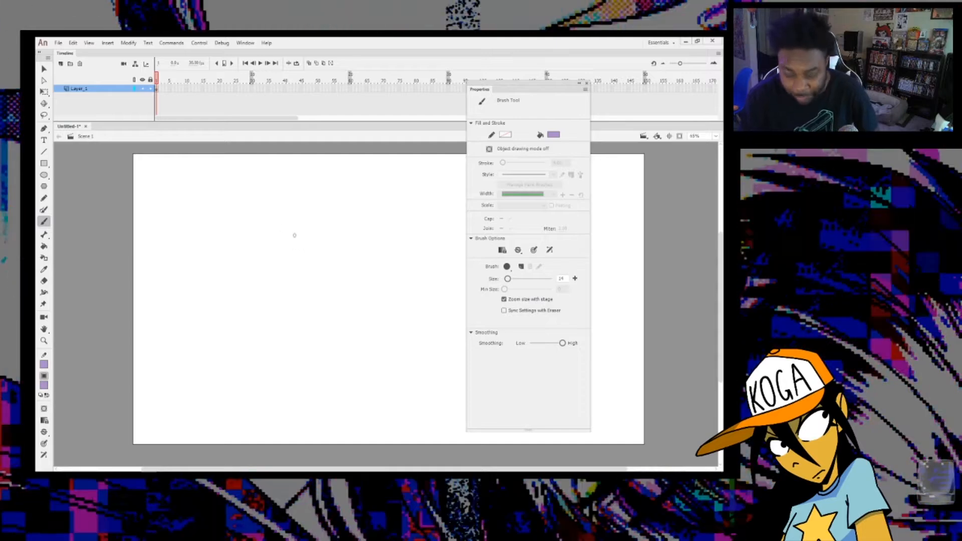
key(v)
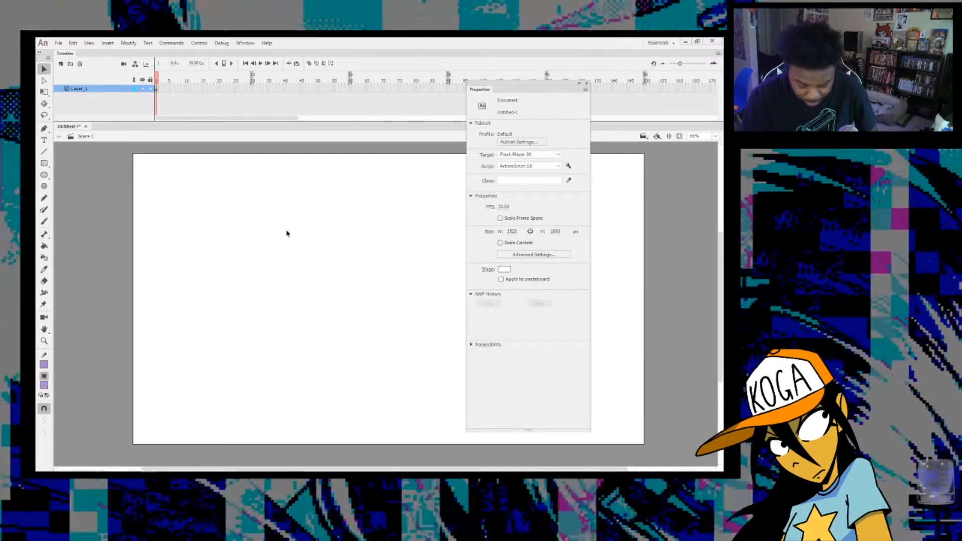
key(b)
key(bracketleft)
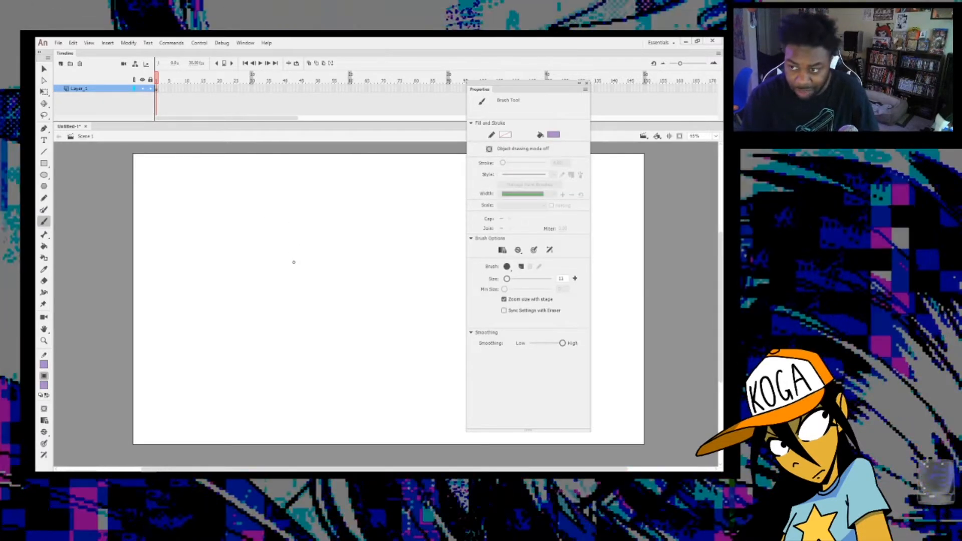
key(bracketright)
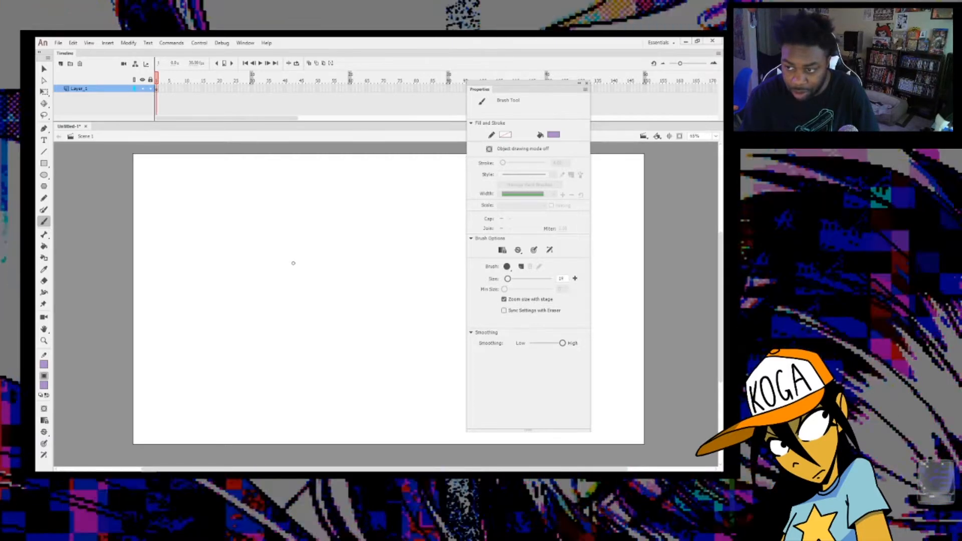
Review the Eraser tool's options and return to the Brush tool
scroll(296, 262, right, 2)
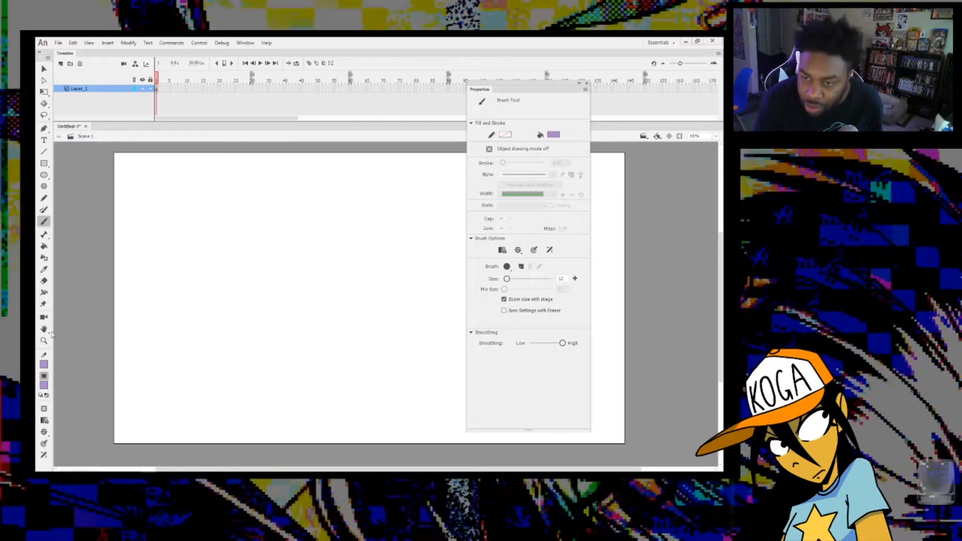
click(44, 281)
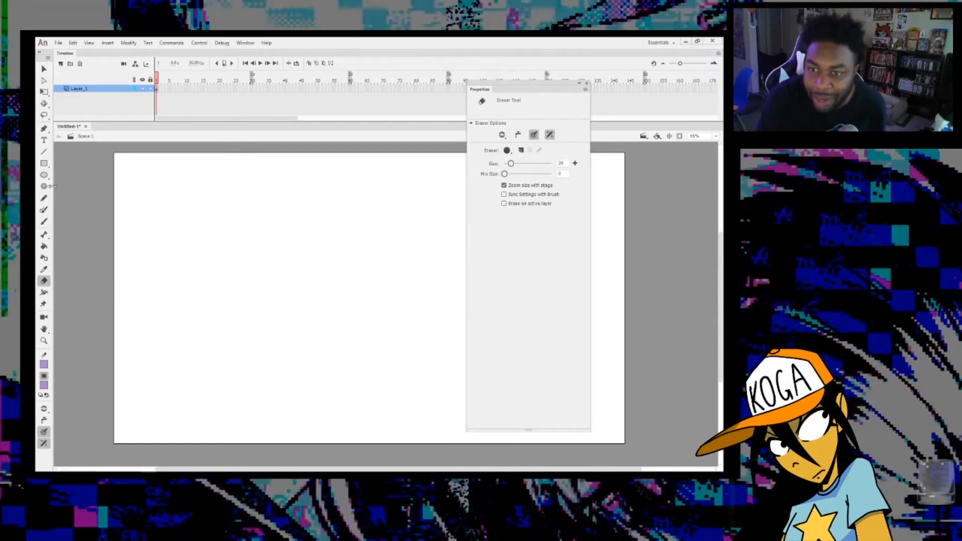
click(44, 222)
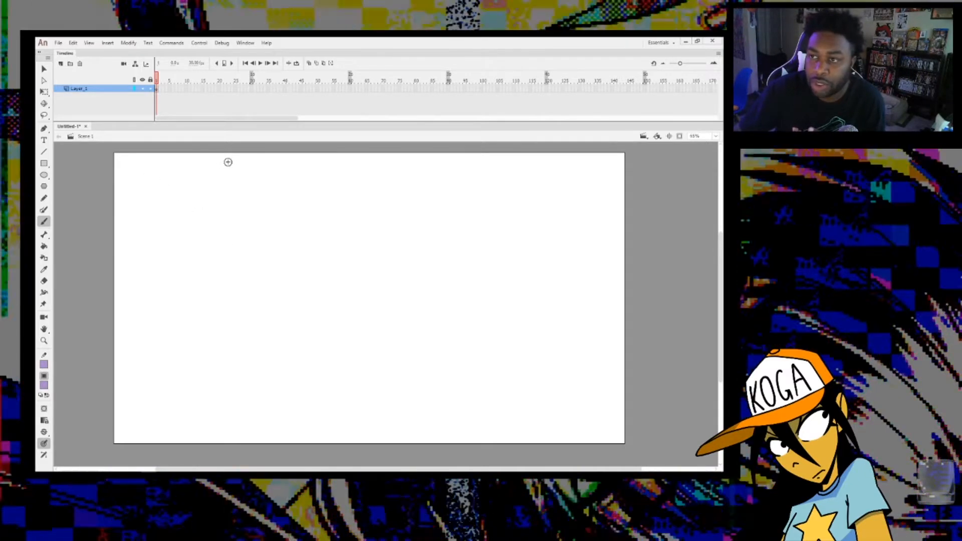
Examine the tween and keyframe commands available for the first frame of Layer_1
right_click(156, 90)
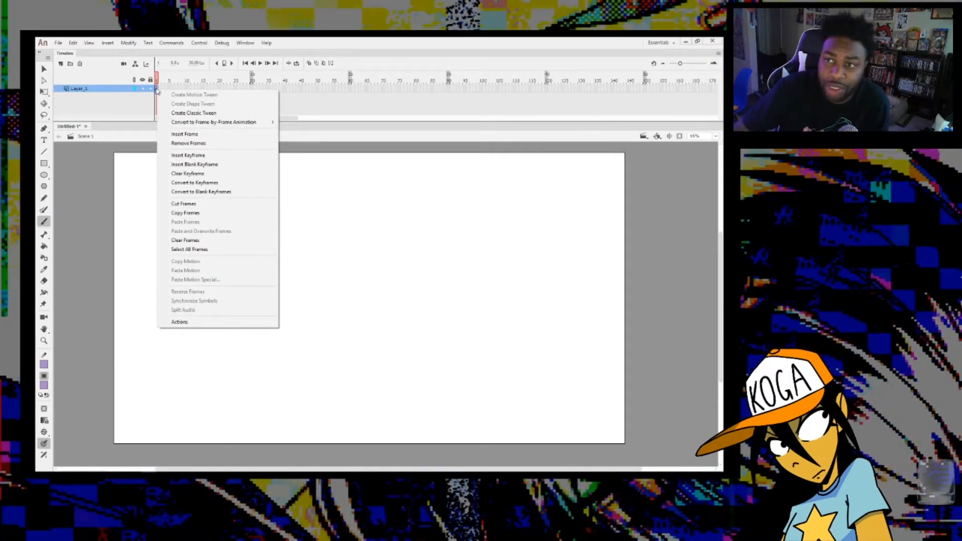
click(157, 90)
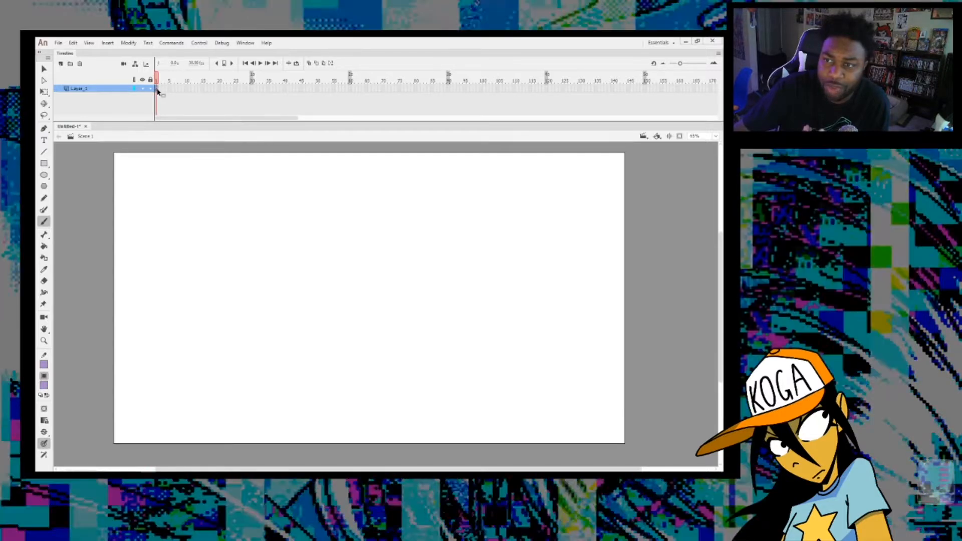
right_click(157, 90)
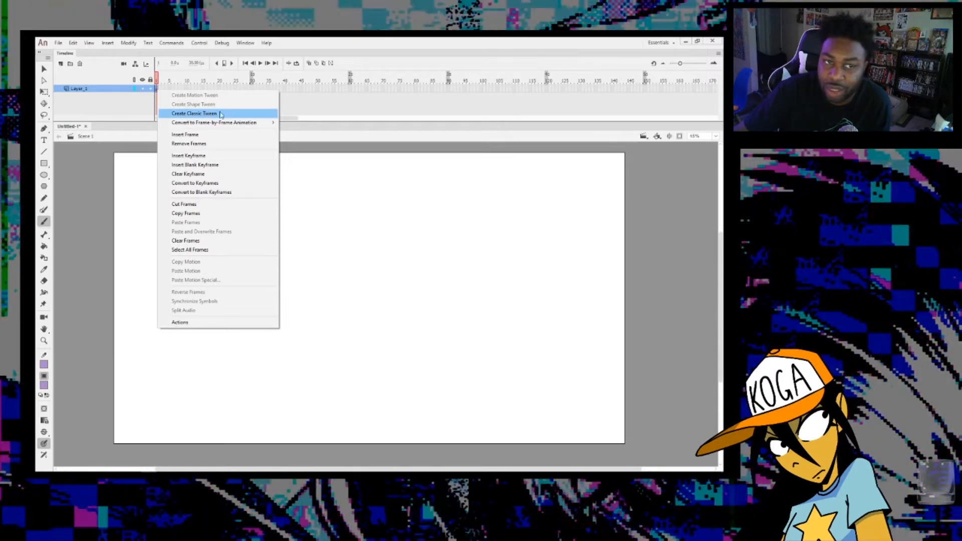
click(219, 113)
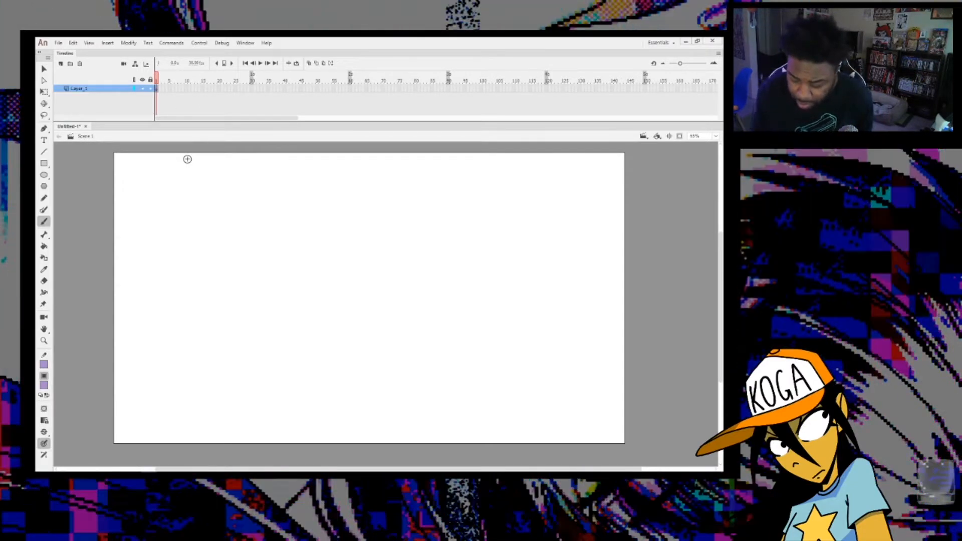
Draw the outline of a slanted cart box in purple, extending its lower edge to the right as the handle
mouse_move(370, 214)
mouse_down()
mouse_move(257, 247)
mouse_move(262, 316)
mouse_up()
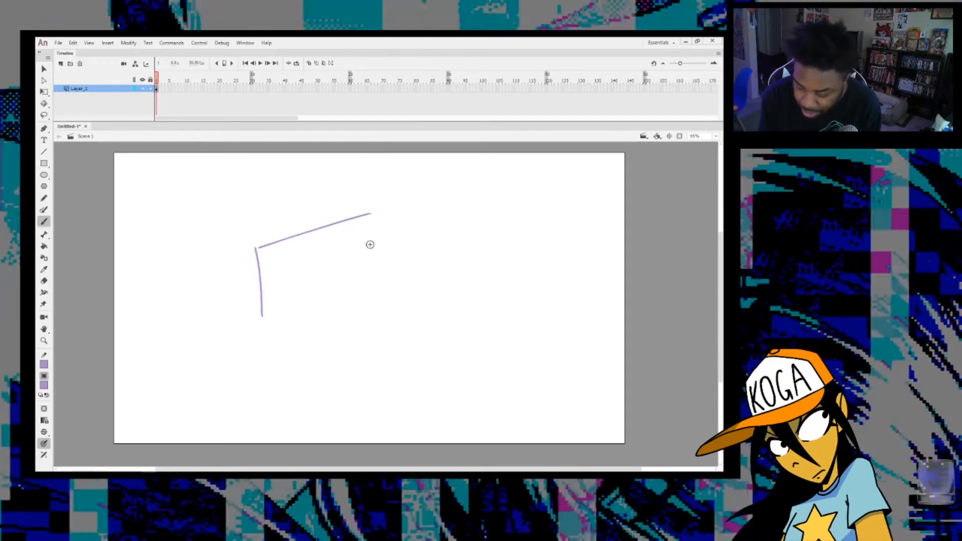
drag(370, 213, 371, 288)
drag(261, 315, 442, 266)
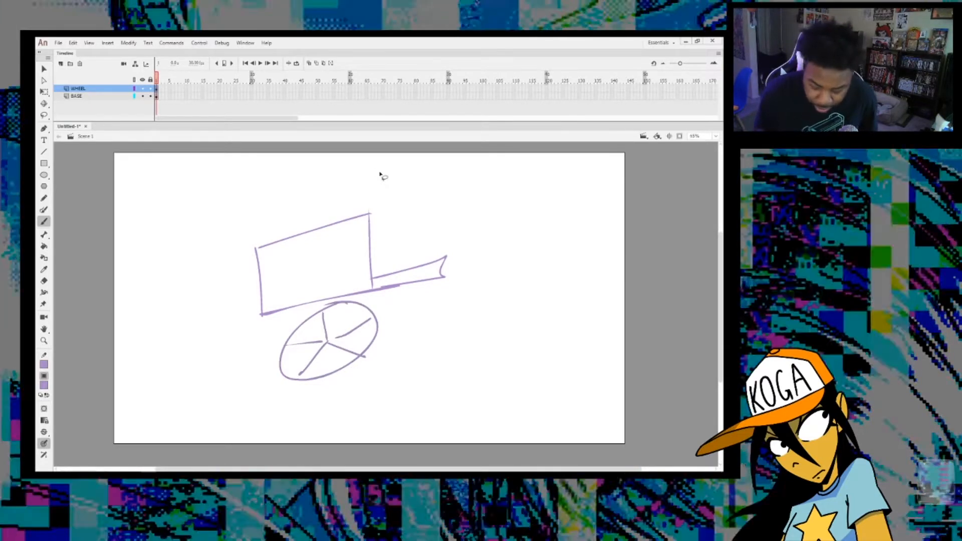
Lasso the spoked wheel on the WHEEL layer and convert it to a Graphic symbol
key(l)
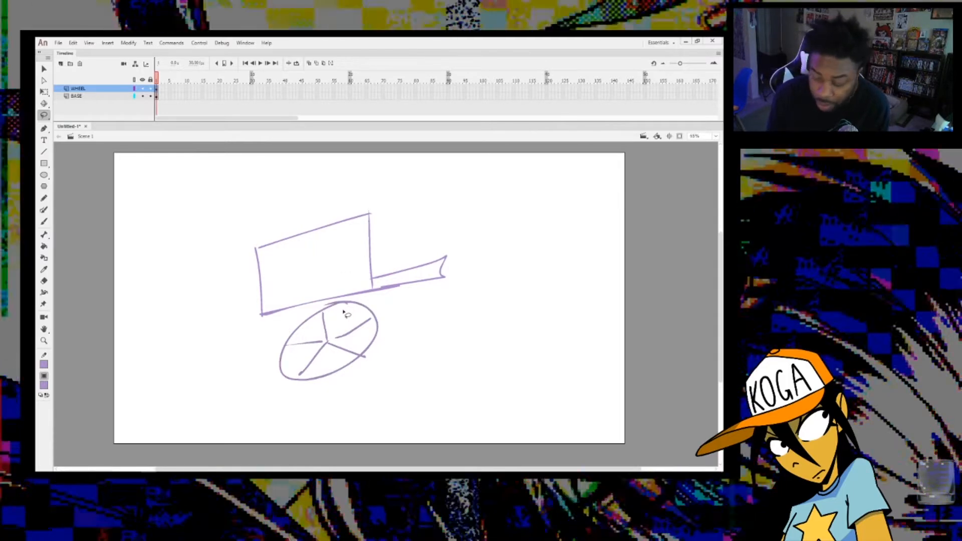
mouse_move(360, 298)
mouse_down()
mouse_move(332, 307)
mouse_move(286, 399)
mouse_move(396, 326)
mouse_move(345, 310)
mouse_up()
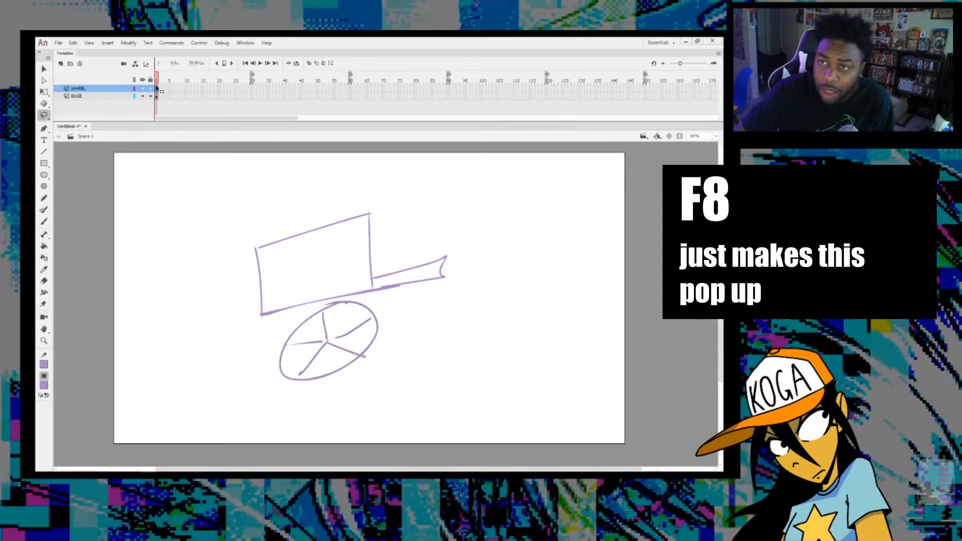
click(107, 43)
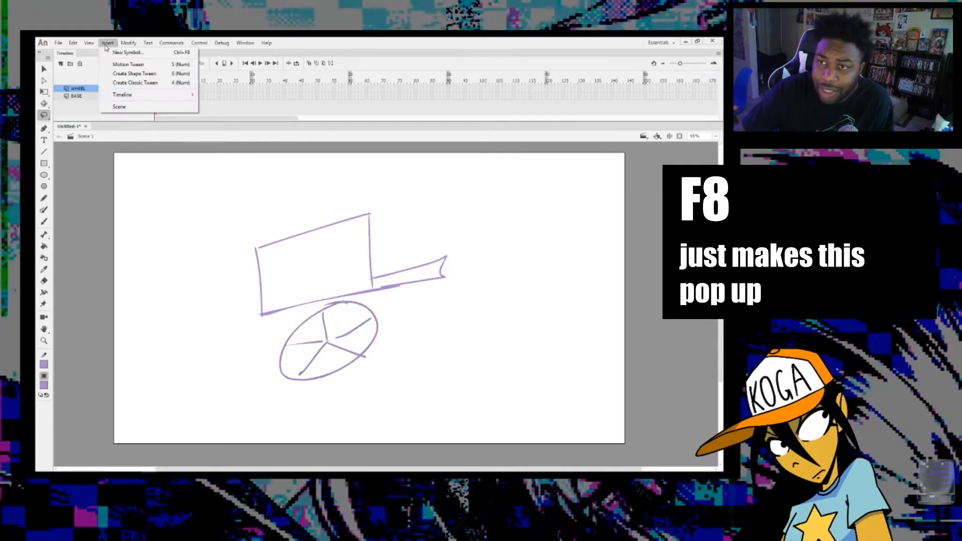
mouse_move(124, 44)
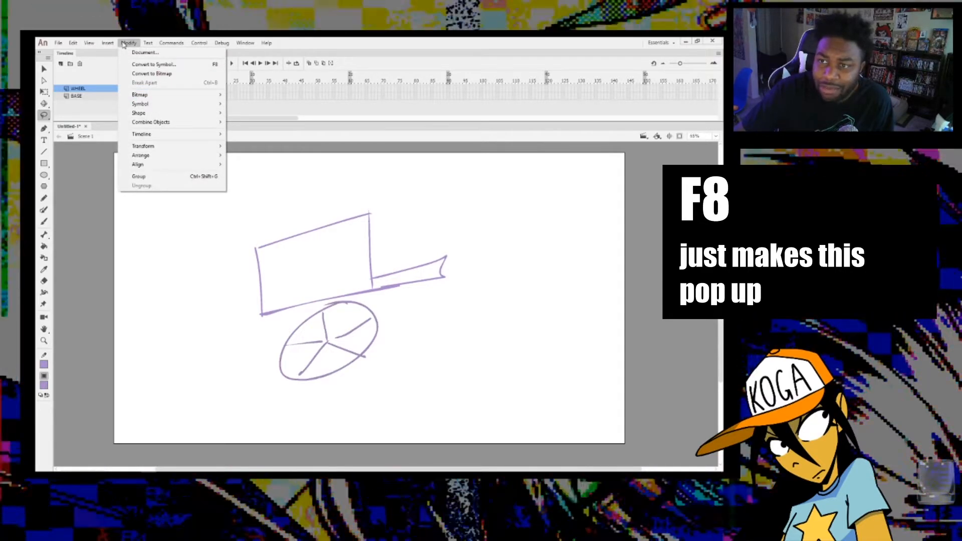
click(146, 65)
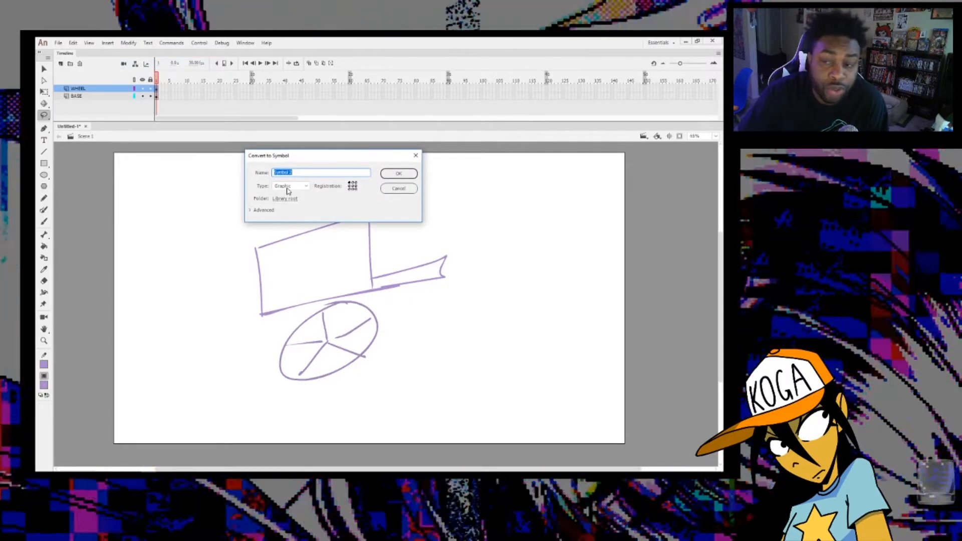
click(302, 187)
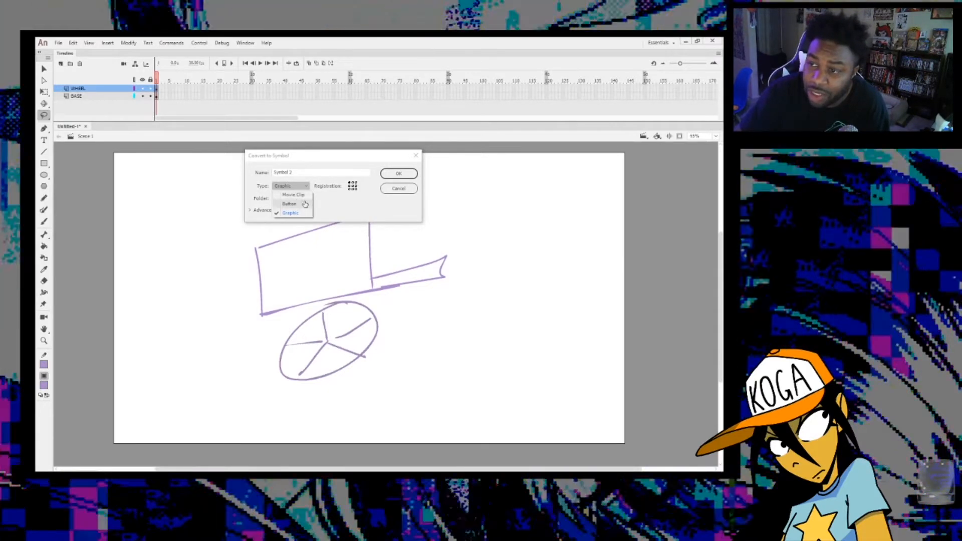
click(333, 215)
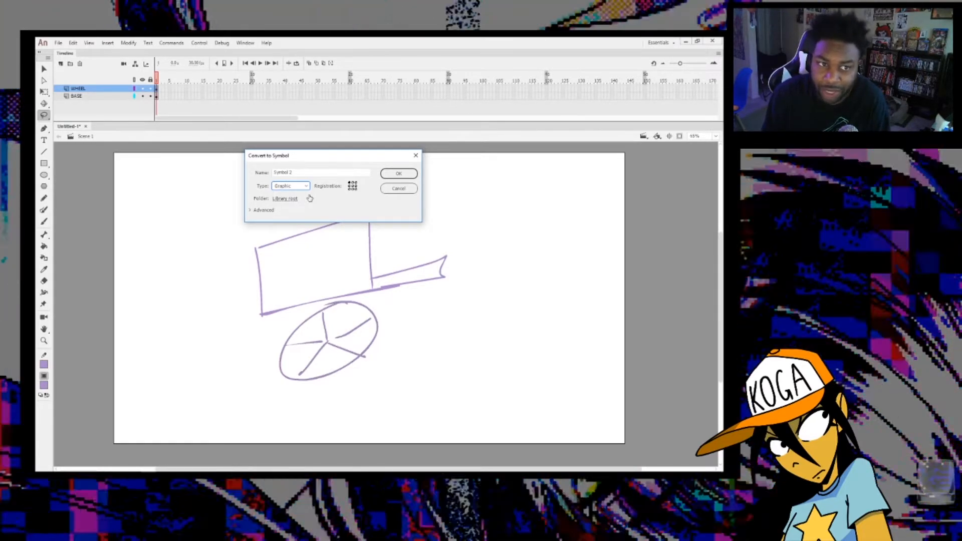
key(Return)
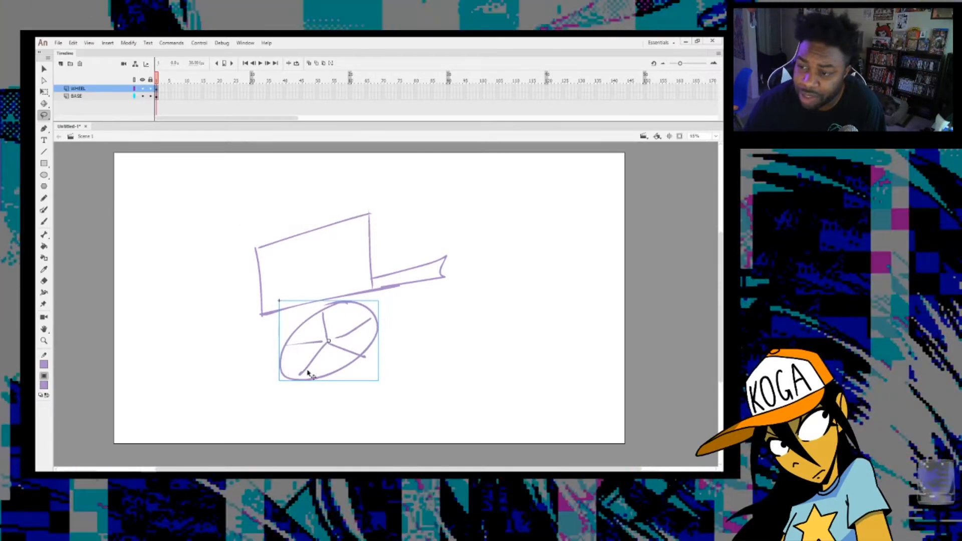
Rotate the wheel symbol about its centre with Free Transform so its long axis leans the opposite way
right_click(326, 343)
mouse_move(377, 289)
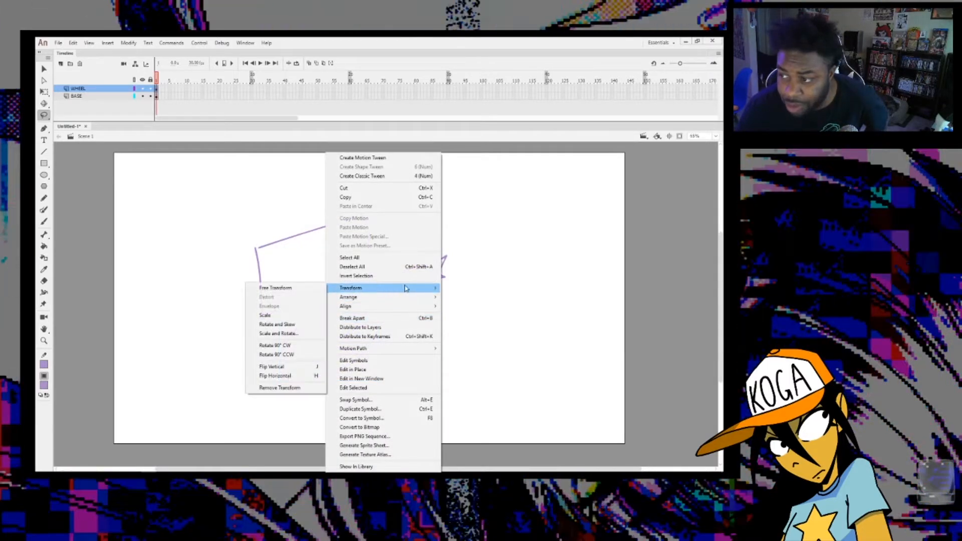
click(273, 286)
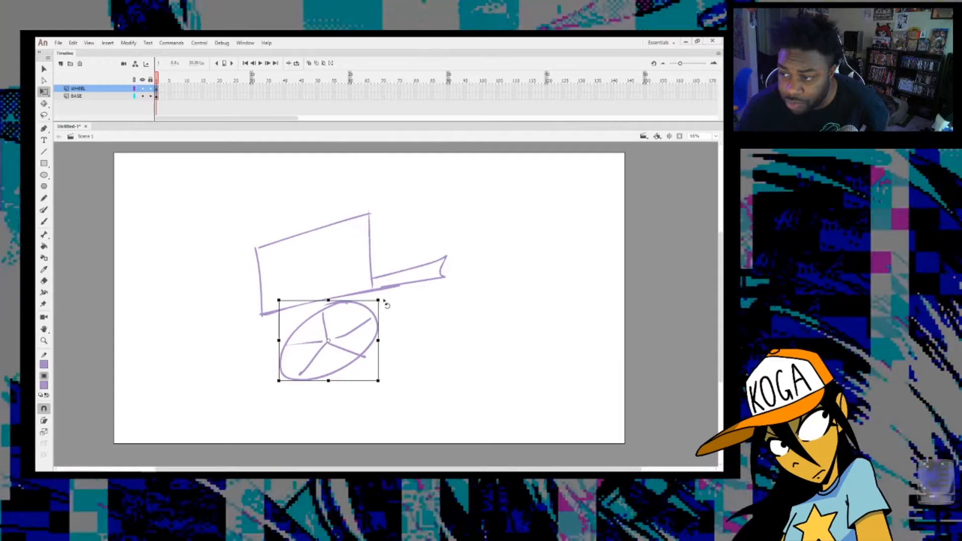
mouse_move(382, 301)
mouse_down()
mouse_move(392, 360)
mouse_move(311, 409)
mouse_move(353, 399)
mouse_move(389, 326)
mouse_move(300, 399)
mouse_move(364, 283)
mouse_move(328, 391)
mouse_move(270, 369)
mouse_move(286, 389)
mouse_move(400, 356)
mouse_move(351, 400)
mouse_move(371, 300)
mouse_up()
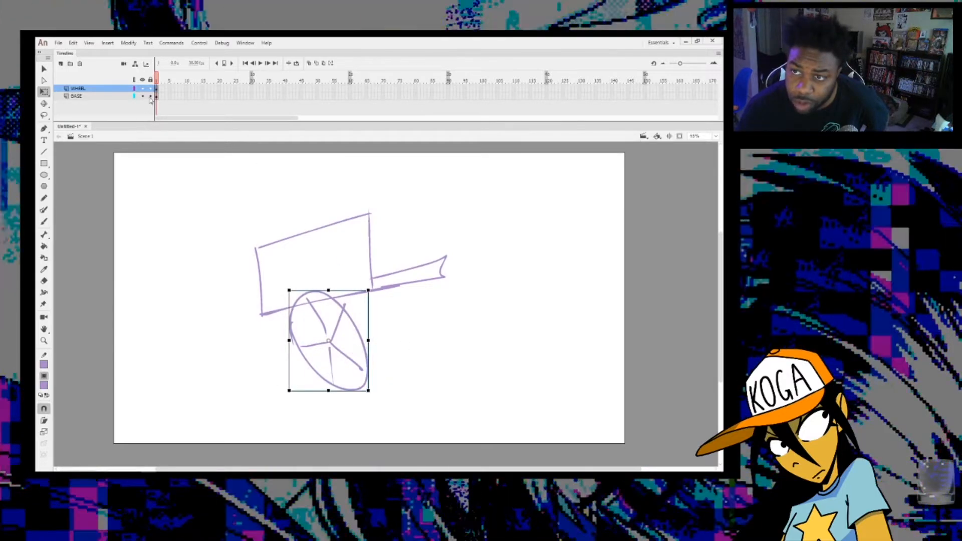
Lock the BASE layer and insert a keyframe at frame 25 of the WHEEL layer
click(110, 97)
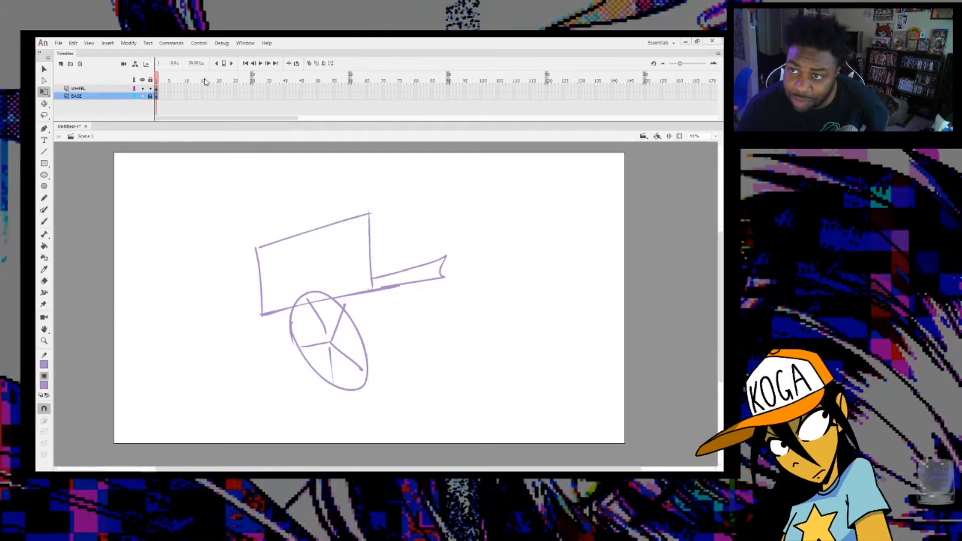
click(234, 89)
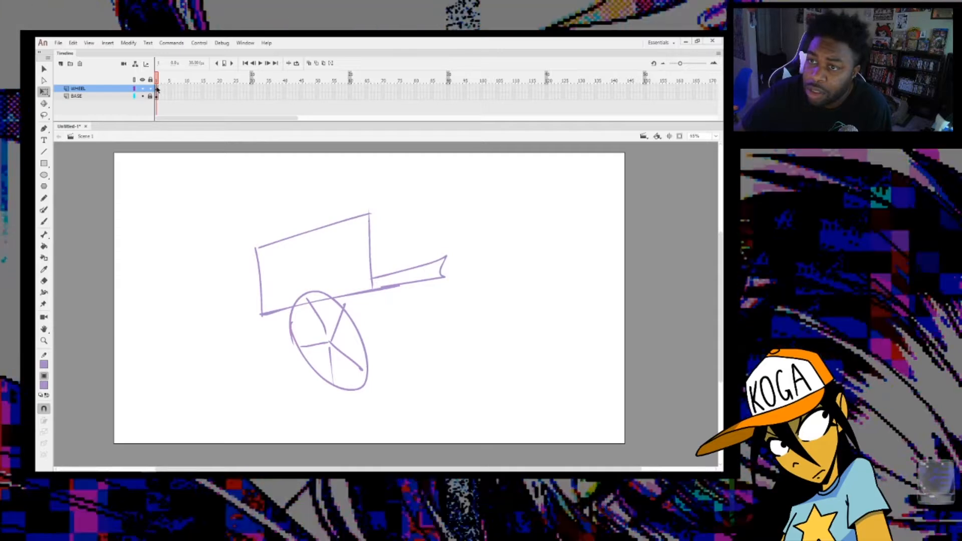
click(157, 89)
right_click(234, 90)
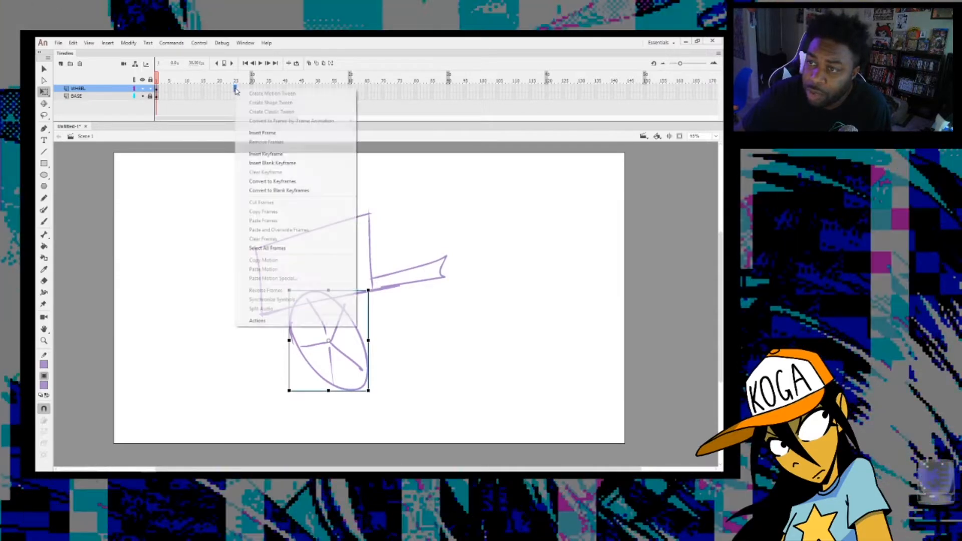
click(278, 155)
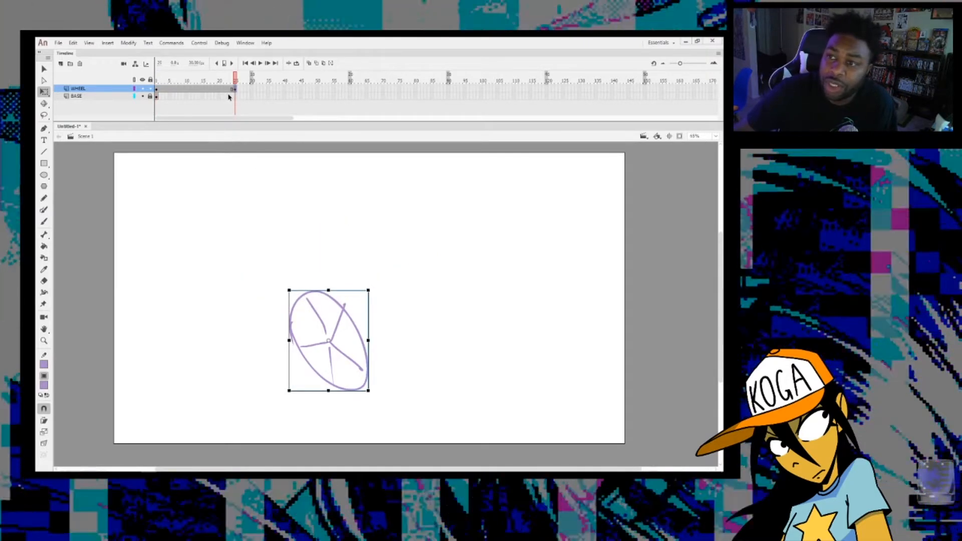
Check the wheel on several frames between the two keyframes of the WHEEL layer
click(163, 89)
click(182, 89)
click(222, 90)
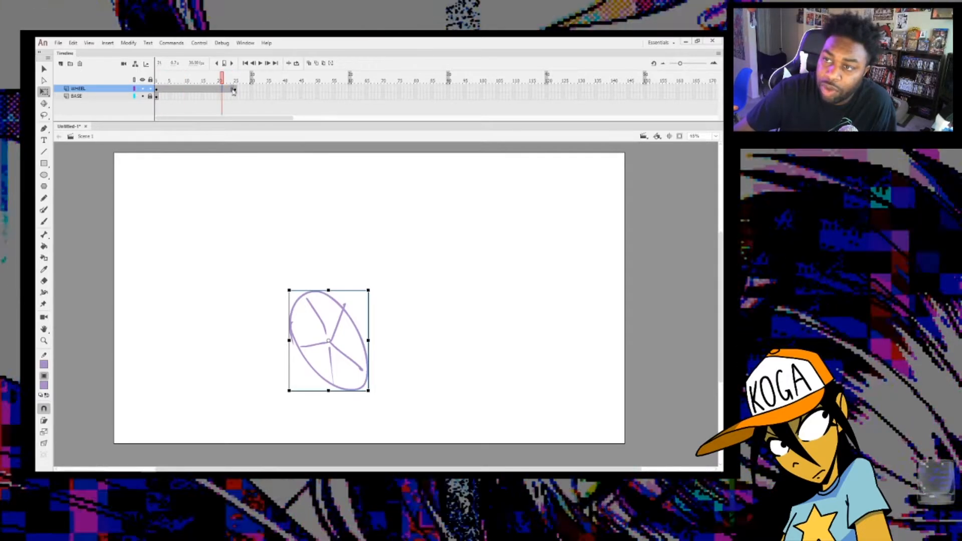
Move the wheel on the frame 25 keyframe of the WHEEL layer across to the stage's right side, slightly higher than its start
click(232, 90)
drag(233, 81, 174, 82)
click(157, 90)
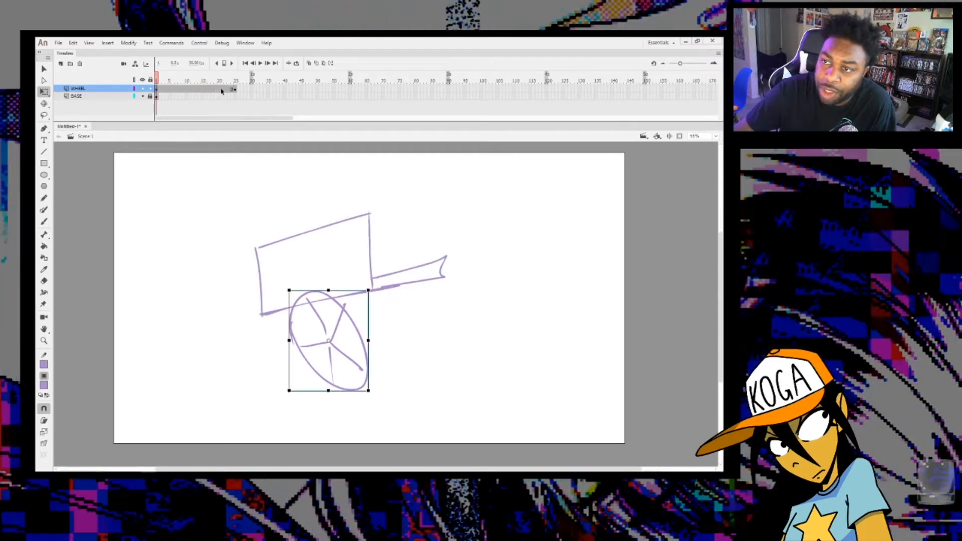
click(232, 92)
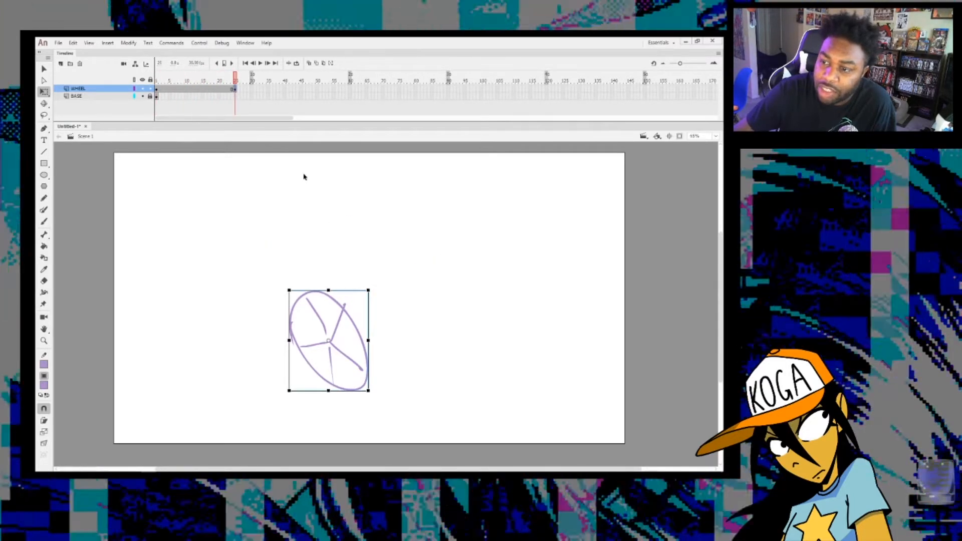
drag(345, 314, 573, 274)
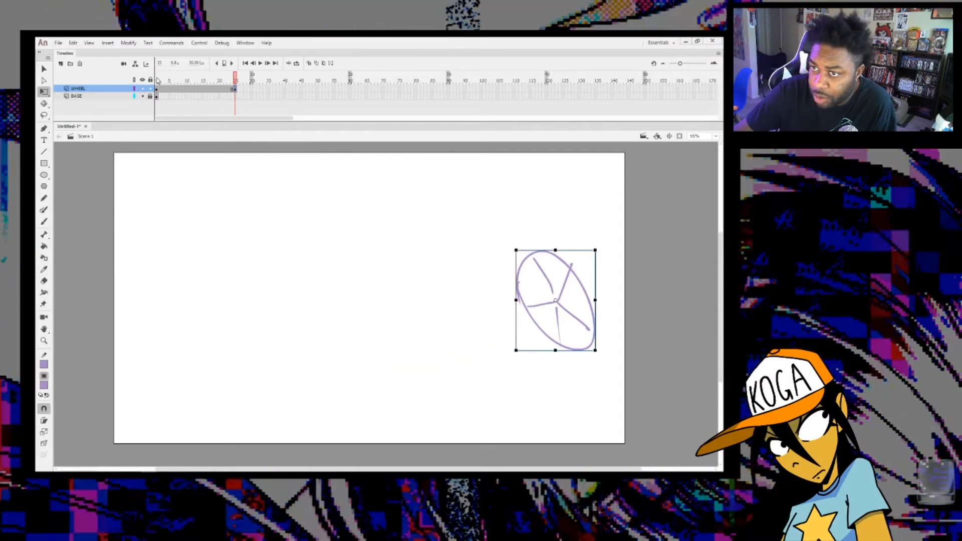
Compare the wheel's position at both WHEEL layer keyframes and on several frames between them
click(157, 80)
click(235, 80)
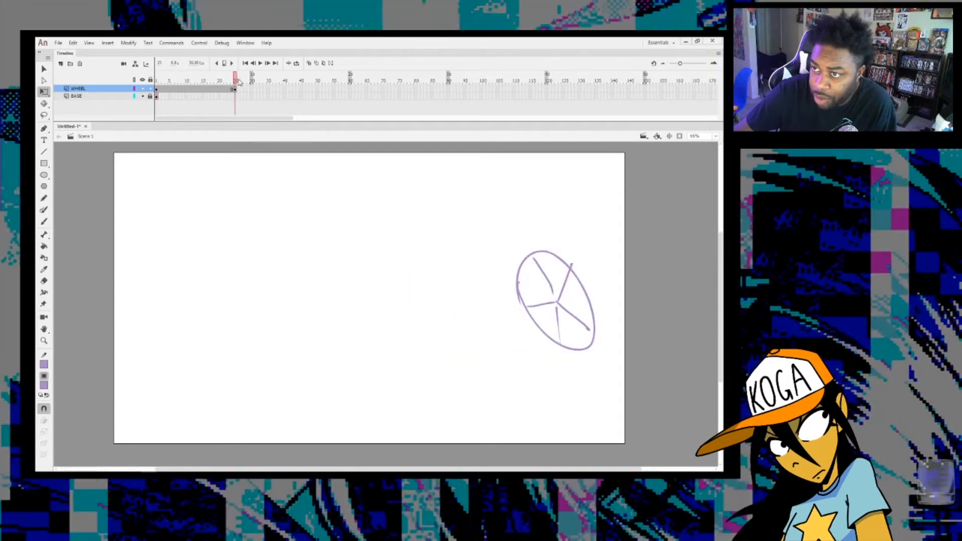
click(215, 91)
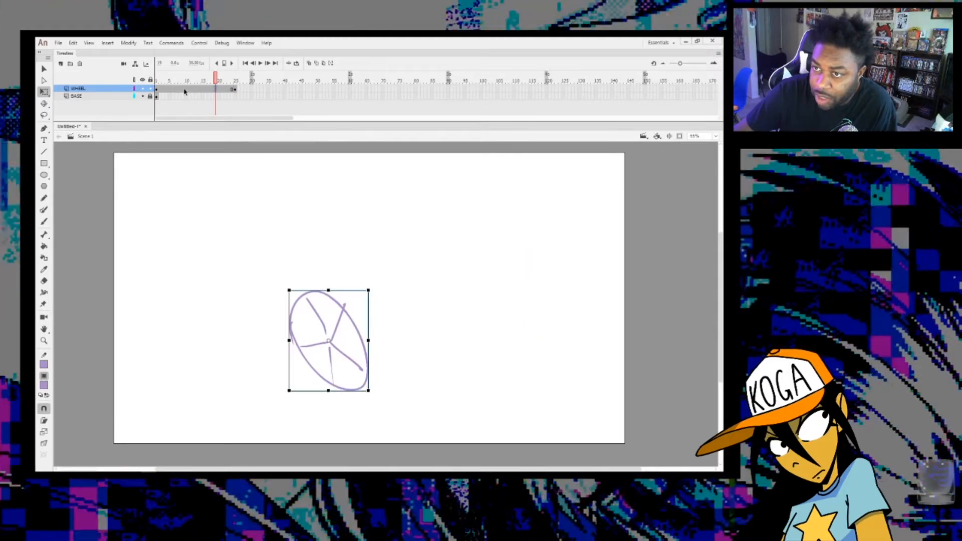
click(185, 92)
click(202, 91)
click(193, 91)
click(212, 90)
click(228, 90)
click(209, 91)
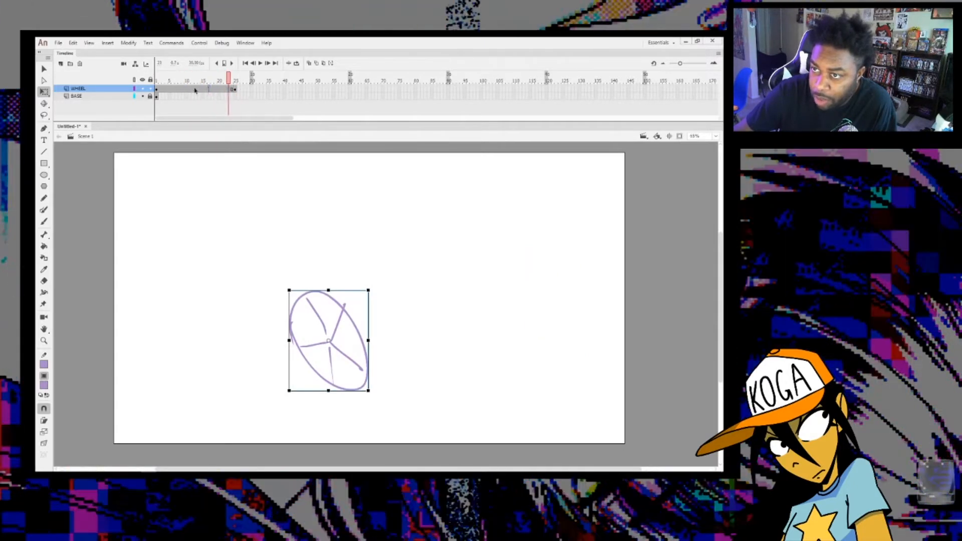
click(186, 90)
click(171, 90)
click(193, 90)
click(206, 90)
click(216, 90)
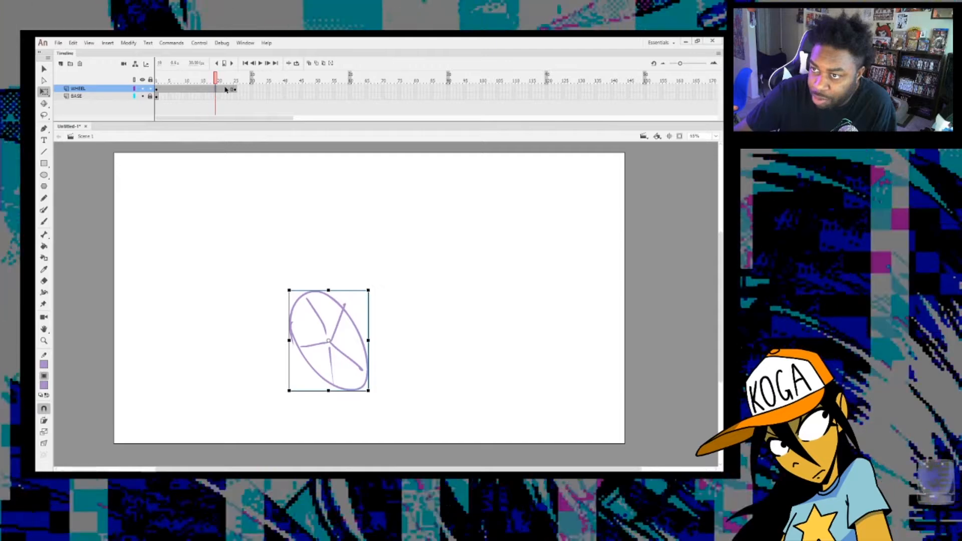
Create a classic tween between the two keyframes of the WHEEL layer
click(233, 90)
right_click(176, 90)
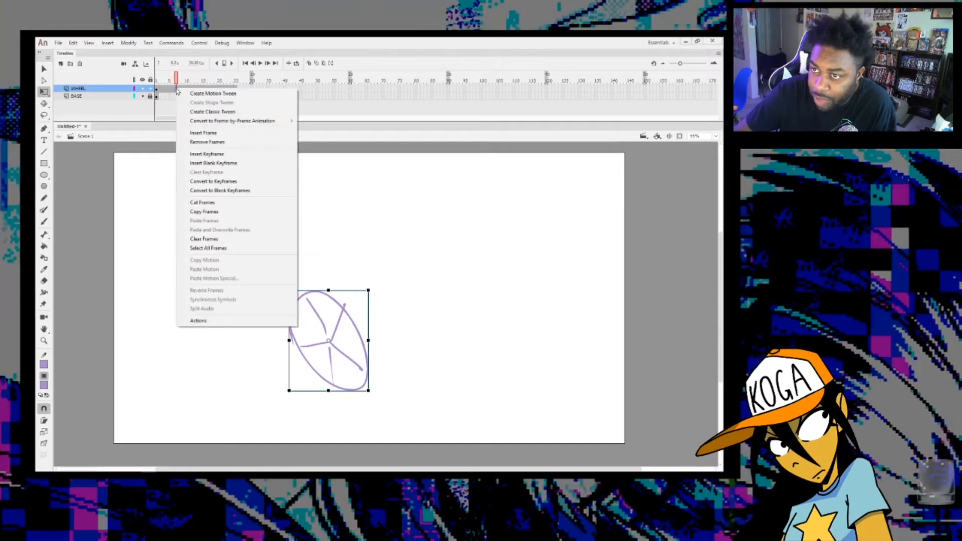
click(247, 111)
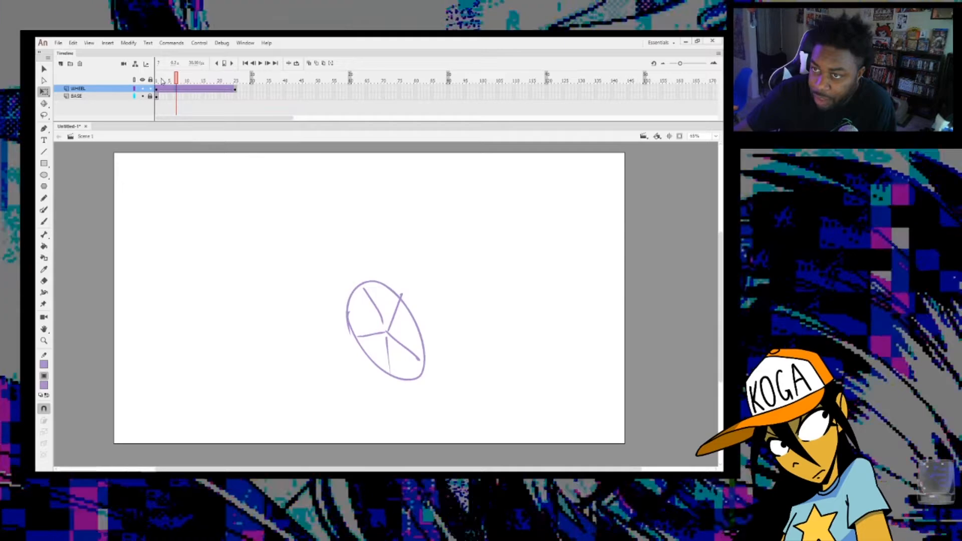
Play the wheel's tween from frame 1 and return to the first frame
click(160, 78)
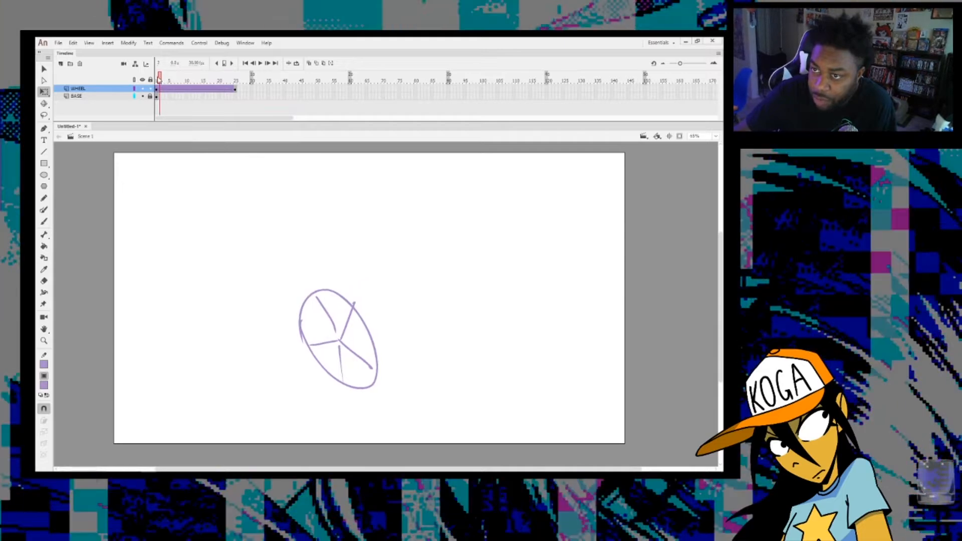
drag(158, 78, 156, 79)
key(Return)
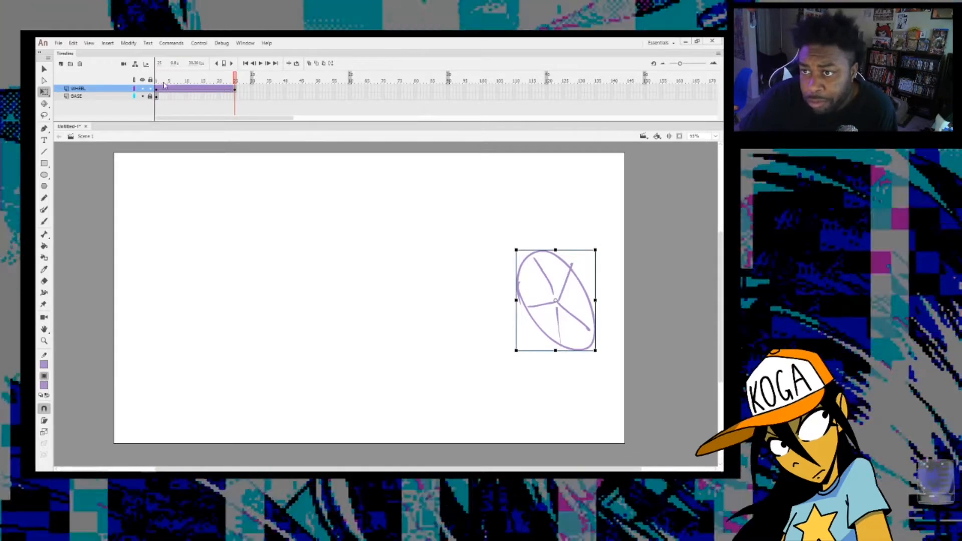
click(157, 81)
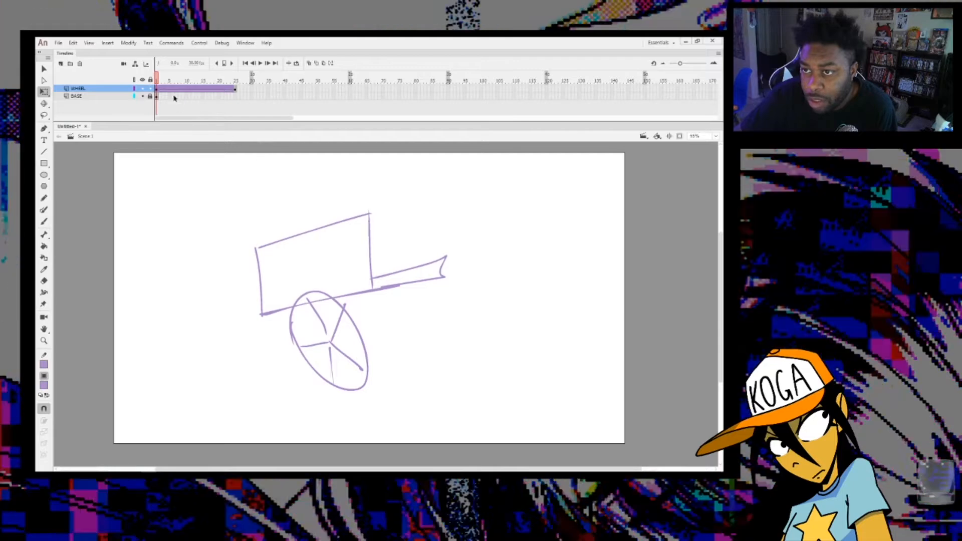
mouse_move(164, 80)
mouse_down()
mouse_move(235, 81)
mouse_move(157, 81)
mouse_up()
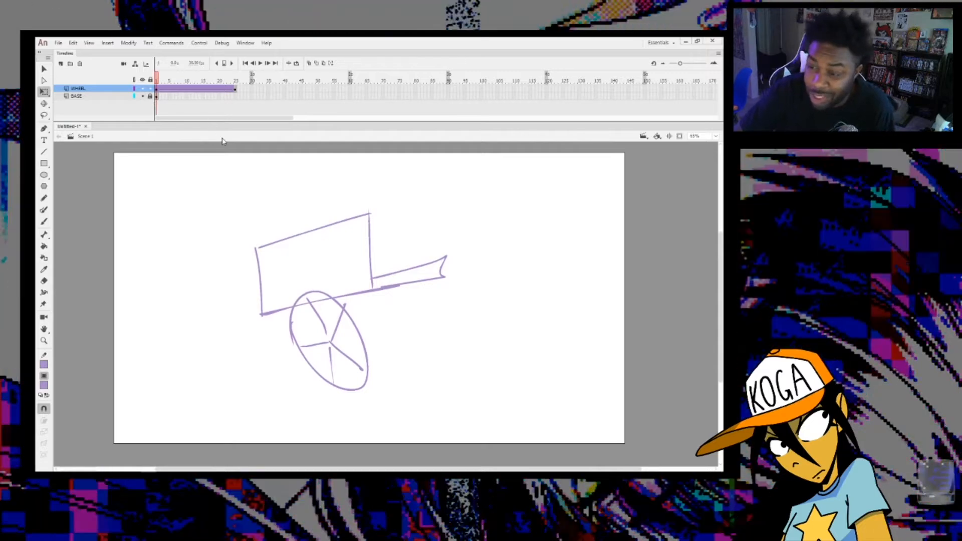
Open the wheel symbol for editing and extend its layer to frame 20
click(315, 313)
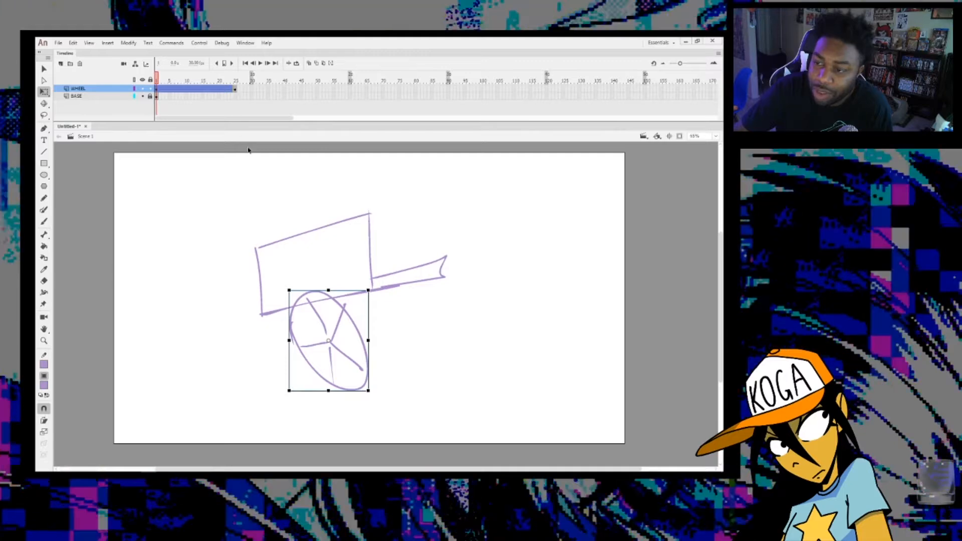
double_click(323, 298)
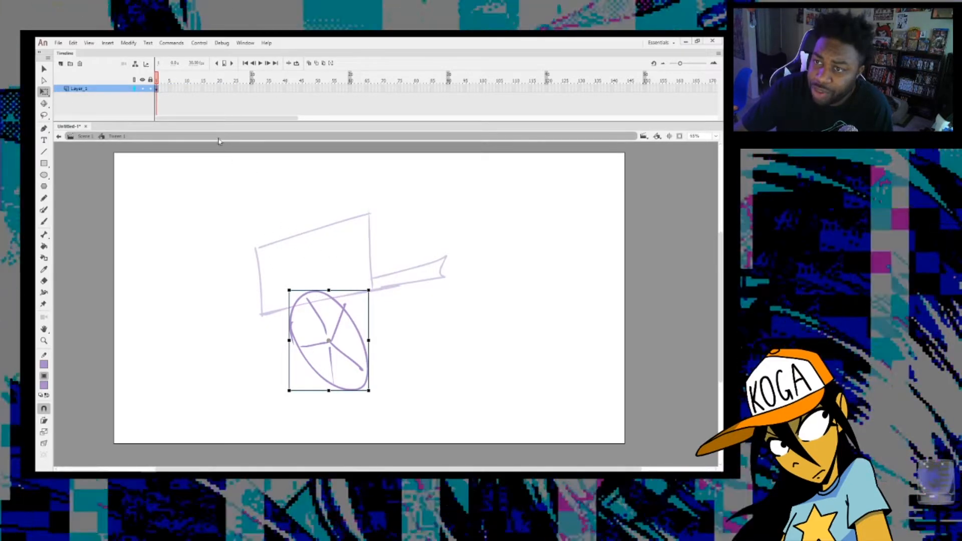
click(181, 89)
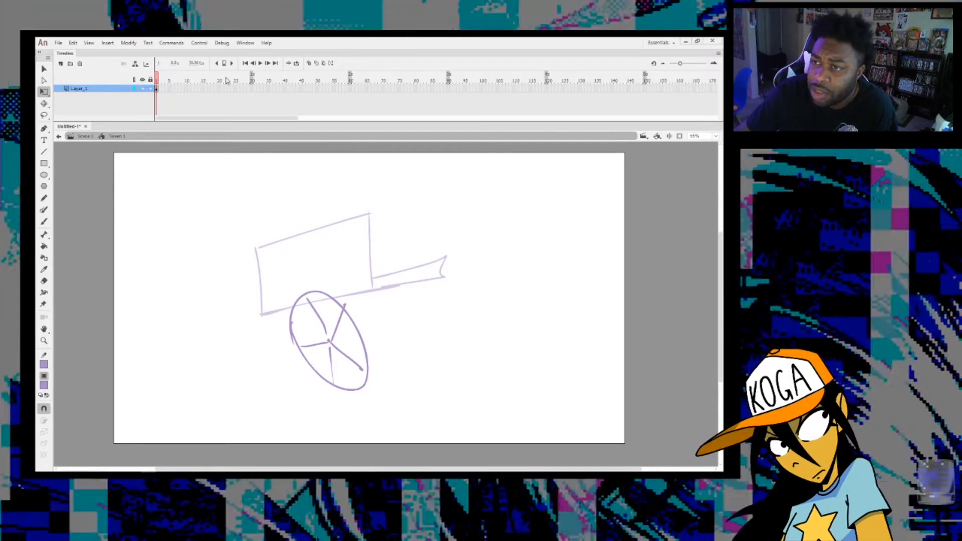
click(205, 89)
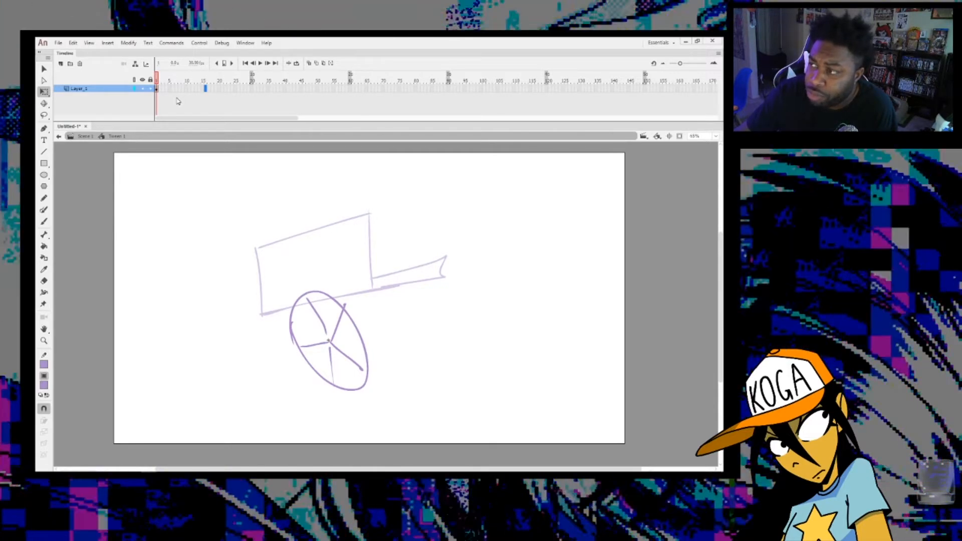
click(176, 89)
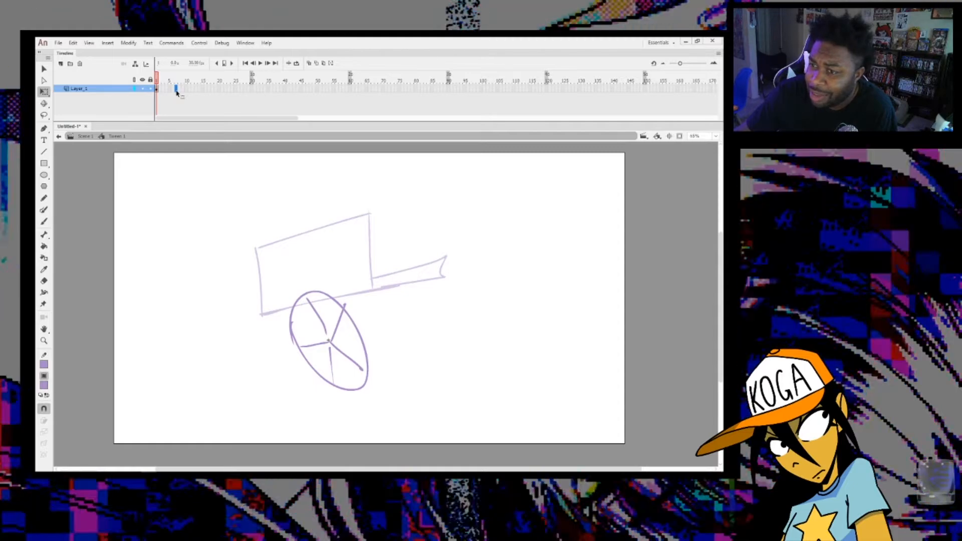
click(163, 89)
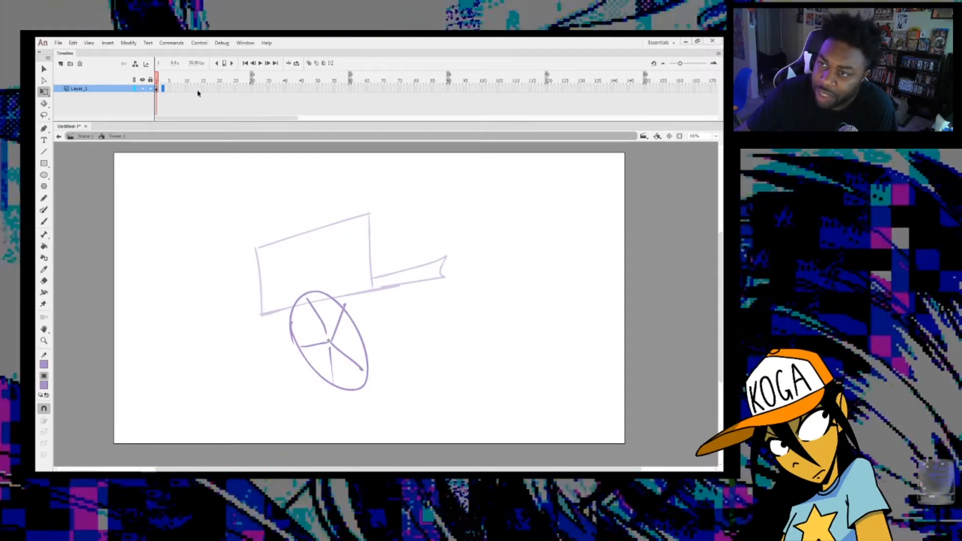
click(217, 89)
right_click(218, 88)
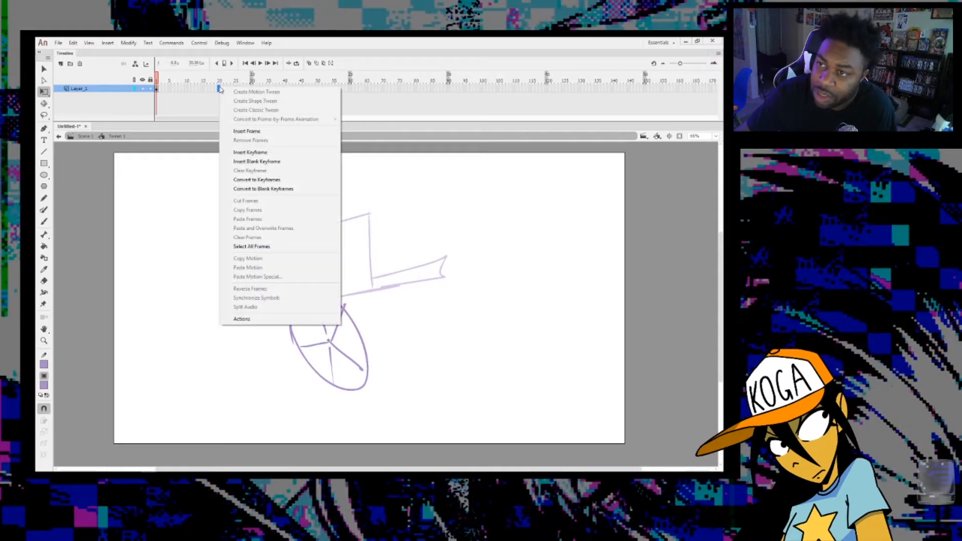
click(233, 132)
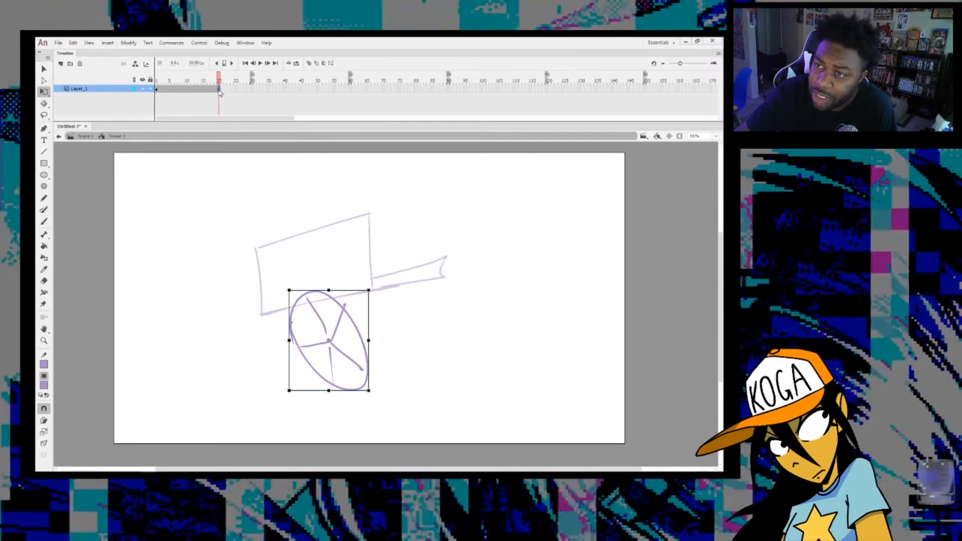
Insert a blank keyframe at frame 20 inside the wheel symbol, brush six strokes radiating around its centre, and return to Scene 1
right_click(218, 89)
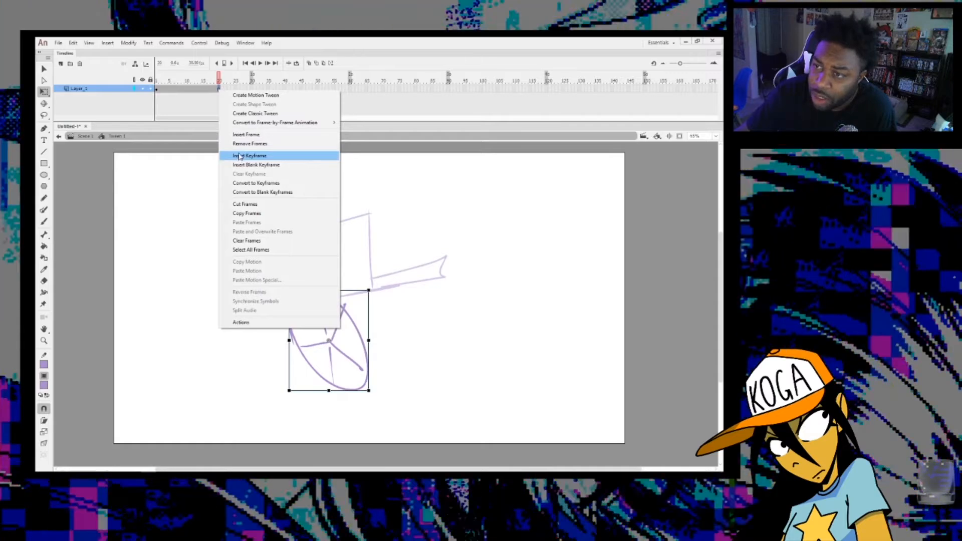
click(248, 164)
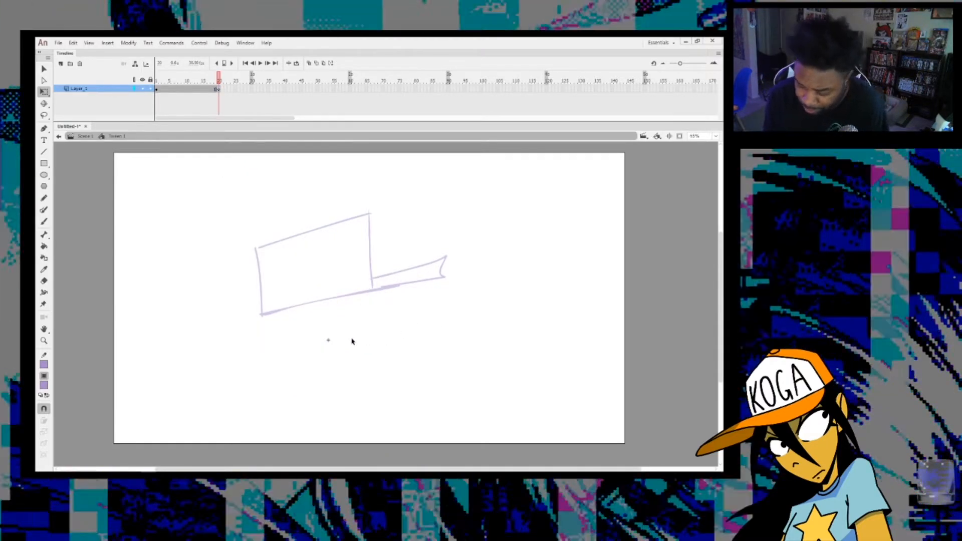
key(b)
drag(350, 346, 480, 312)
drag(361, 385, 413, 409)
drag(311, 373, 287, 423)
drag(293, 339, 245, 389)
drag(311, 325, 248, 264)
drag(346, 317, 432, 189)
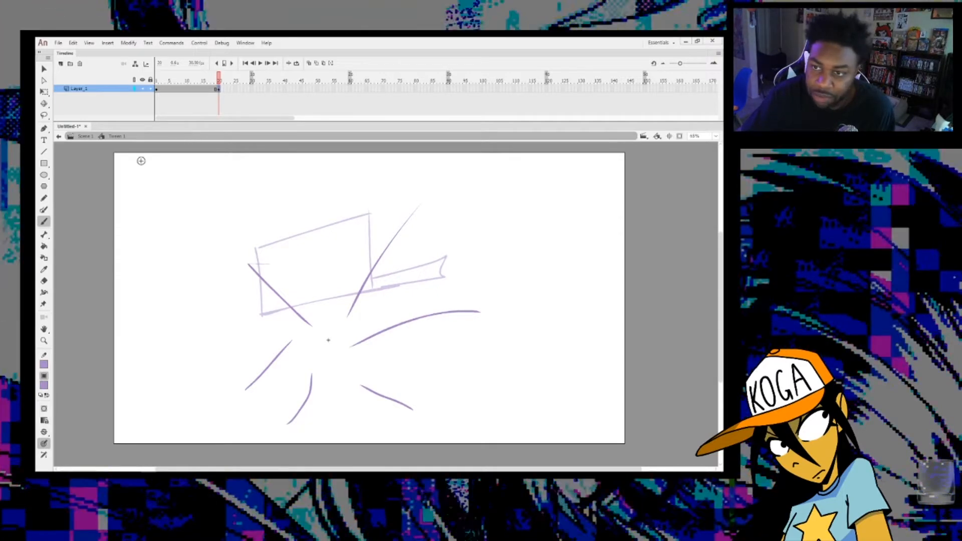
click(85, 137)
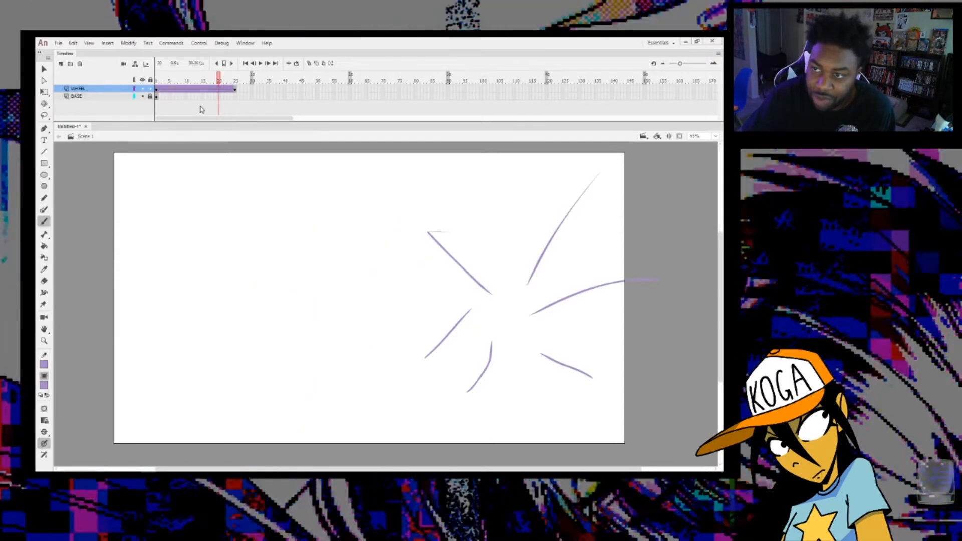
Step and scrub through the WHEEL layer's tween, comparing the symbol's drawing on early frames and at frame 20
drag(219, 80, 158, 89)
click(156, 90)
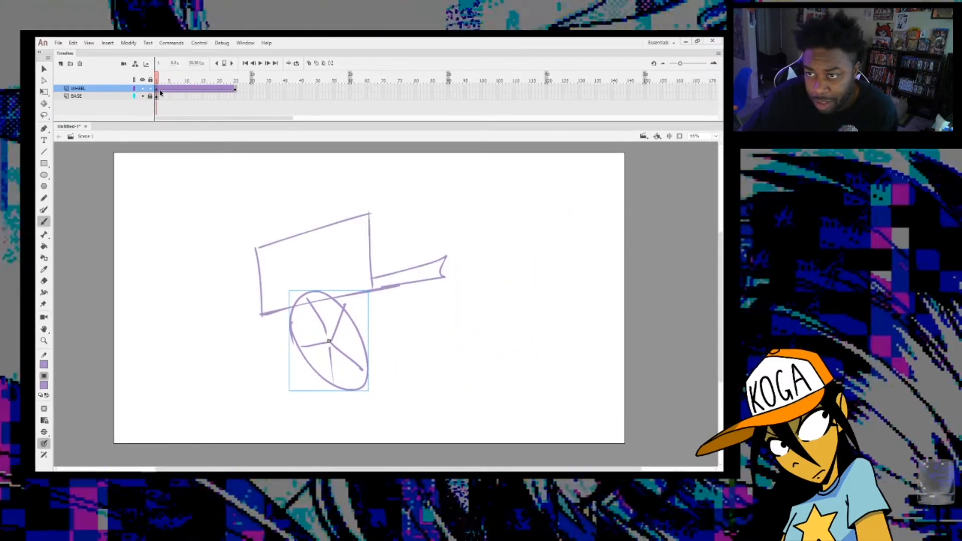
key(period)
key(period)
key(period)
key(comma)
key(comma)
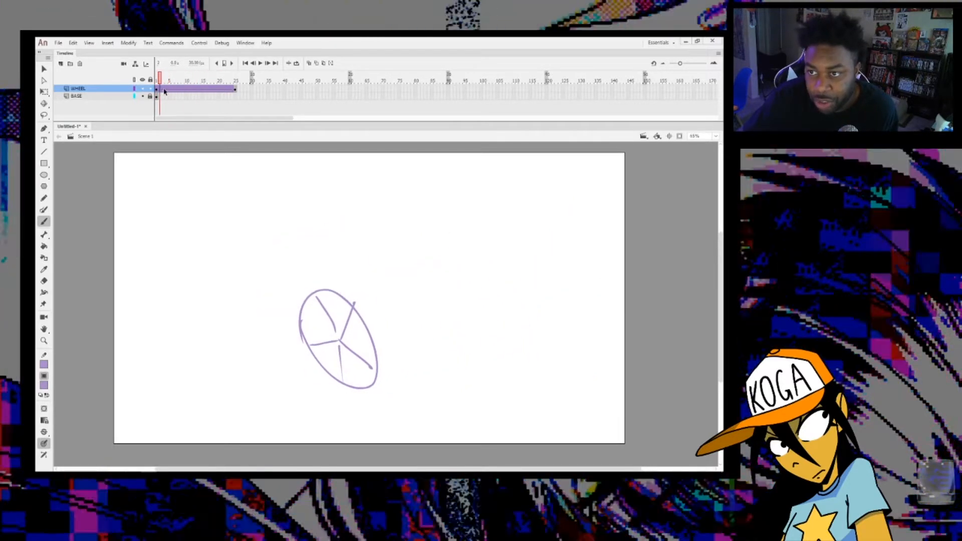
mouse_move(172, 91)
mouse_down()
mouse_move(216, 91)
mouse_move(219, 101)
mouse_up()
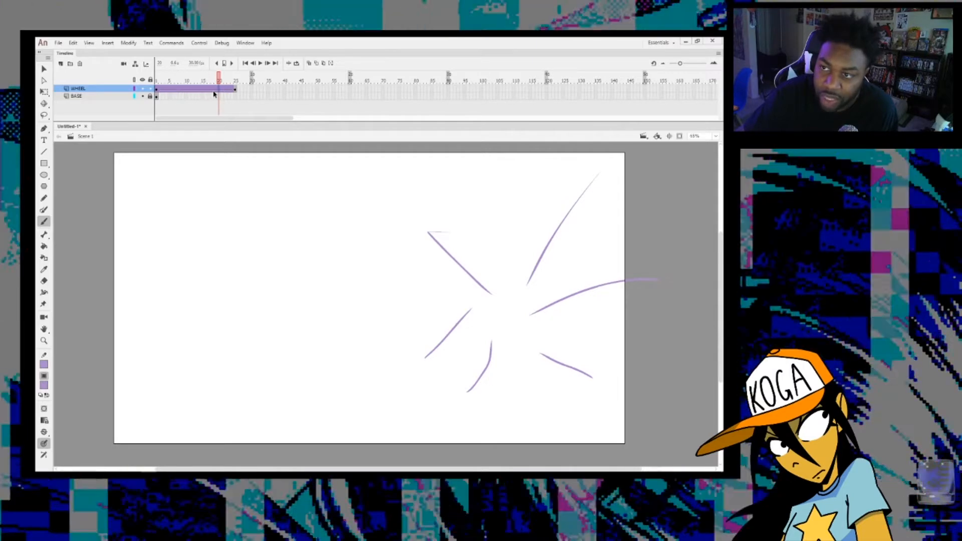
click(176, 90)
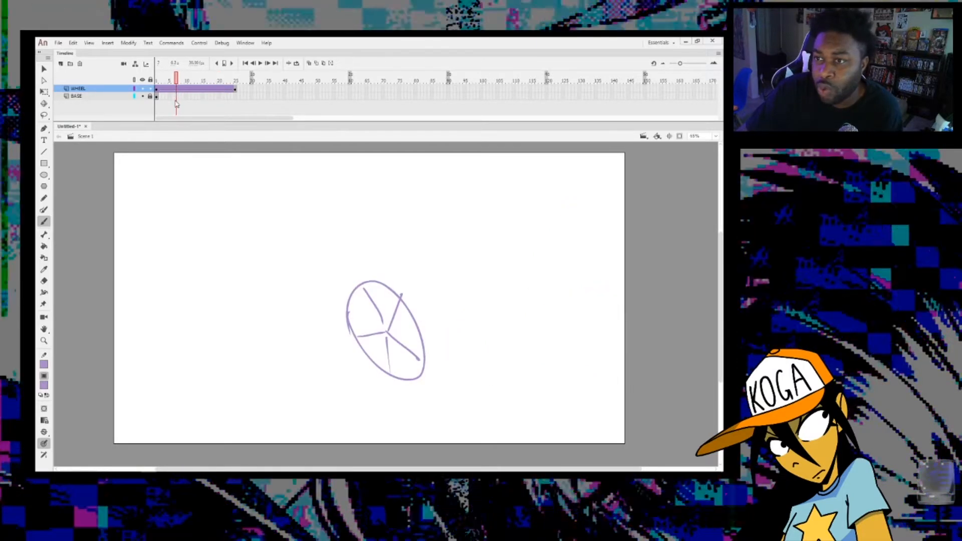
click(219, 92)
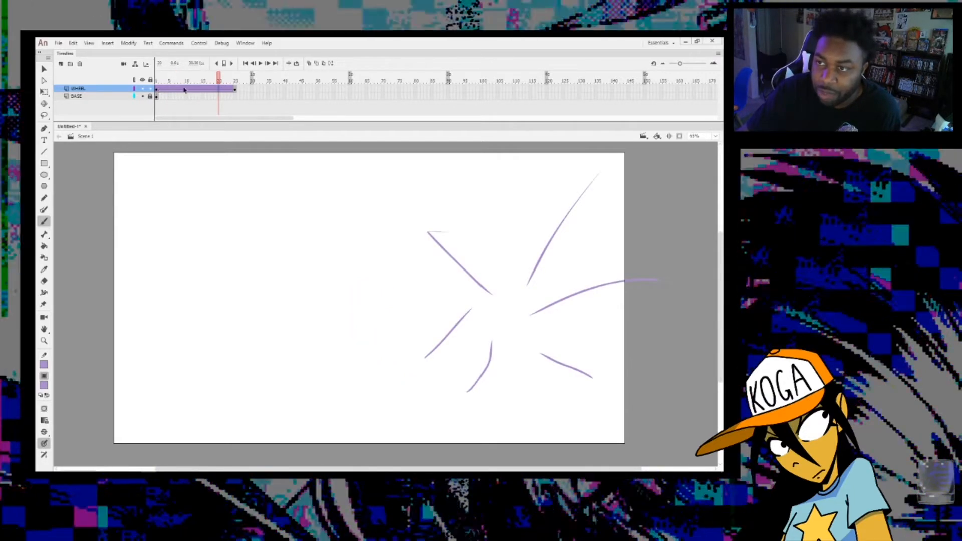
Set the frame 1 wheel instance's looping to Play Once with first frame 20, and check the tween at frame 20
click(157, 89)
key(ctrl+F3)
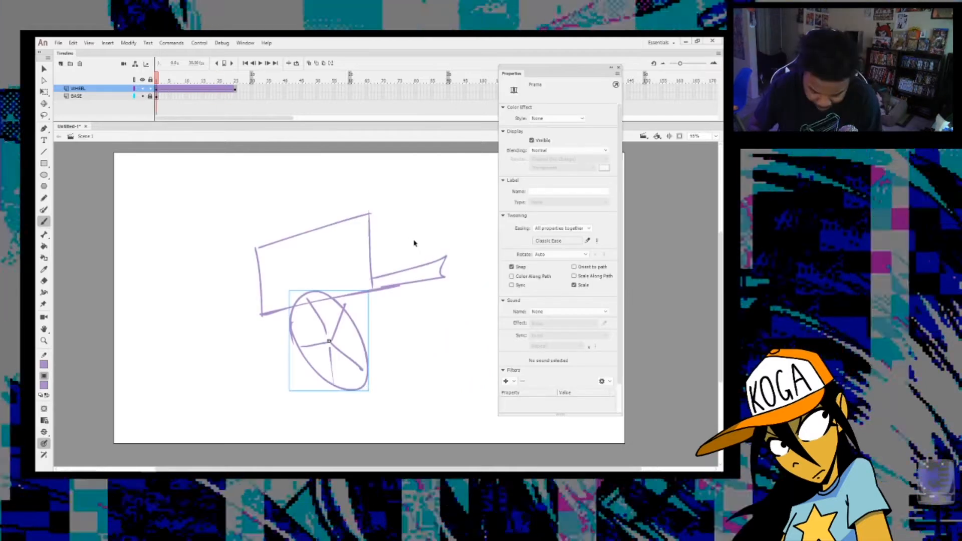
key(v)
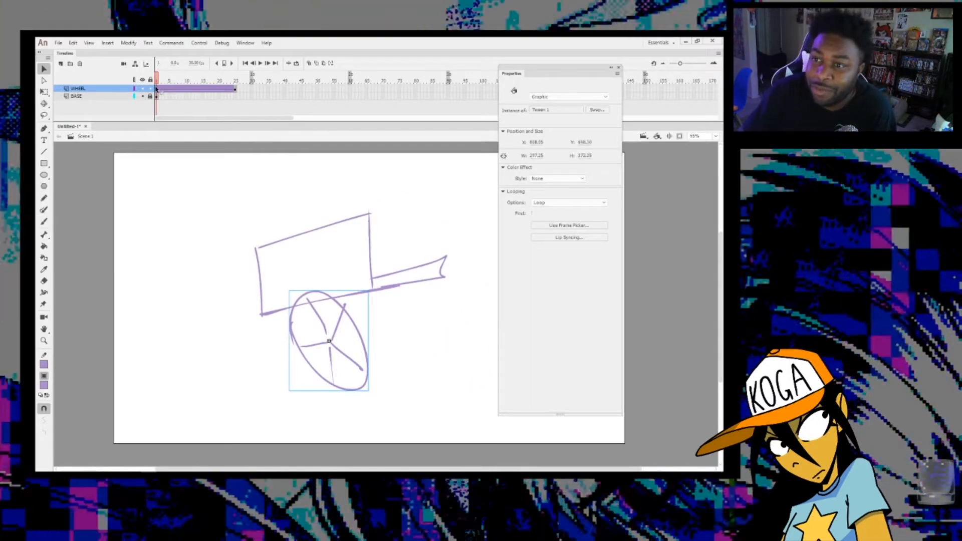
click(157, 89)
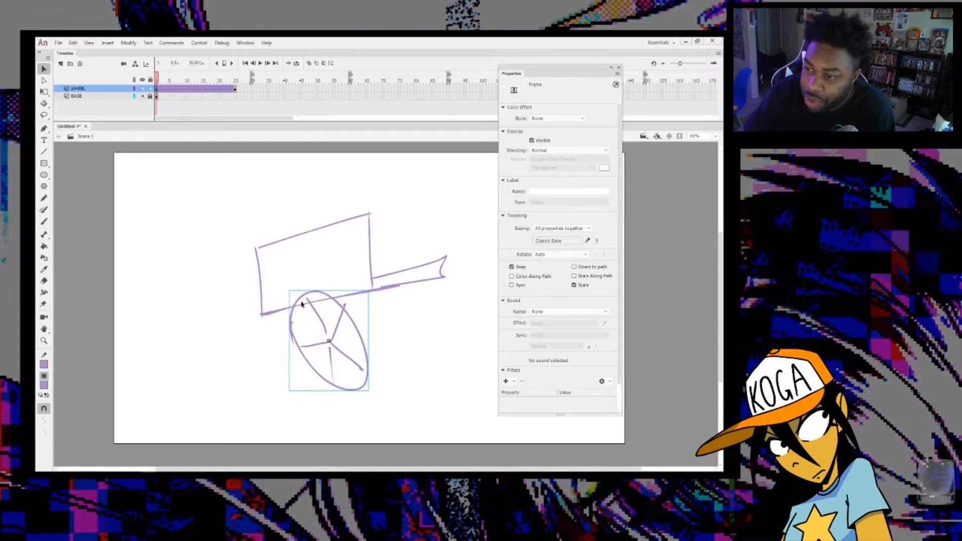
click(302, 320)
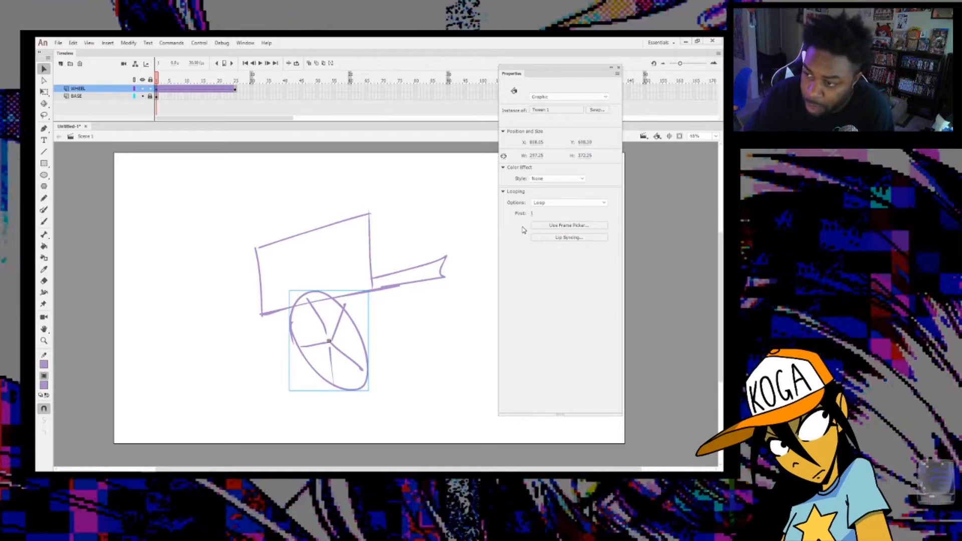
click(553, 205)
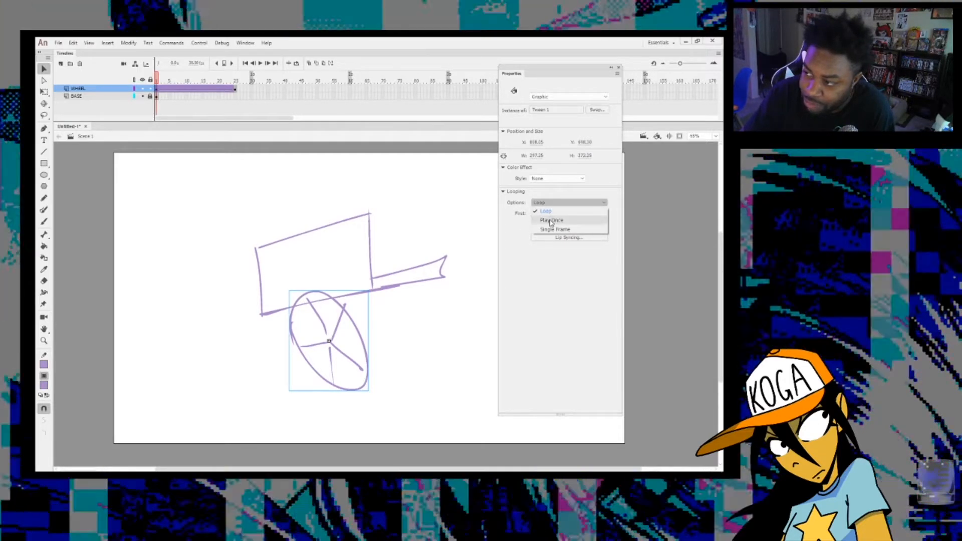
click(550, 220)
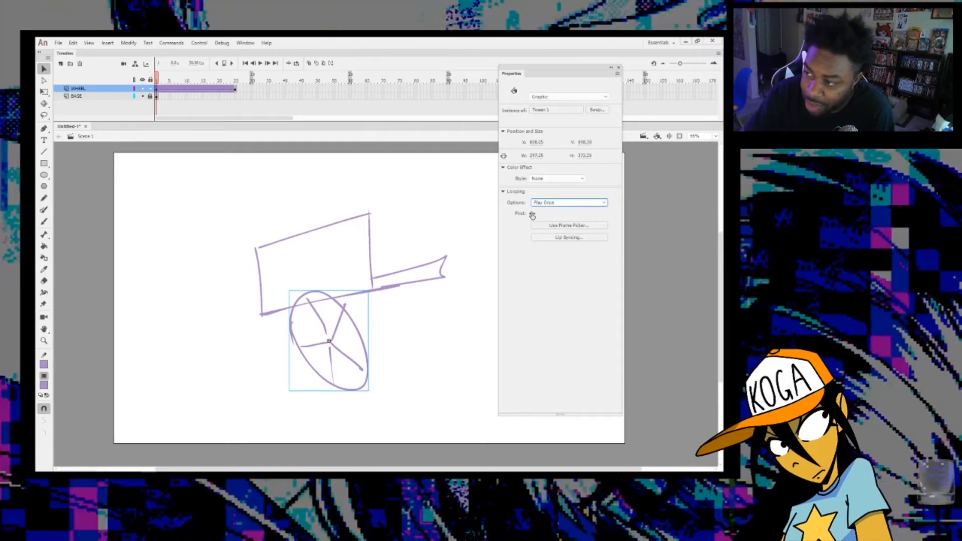
click(532, 213)
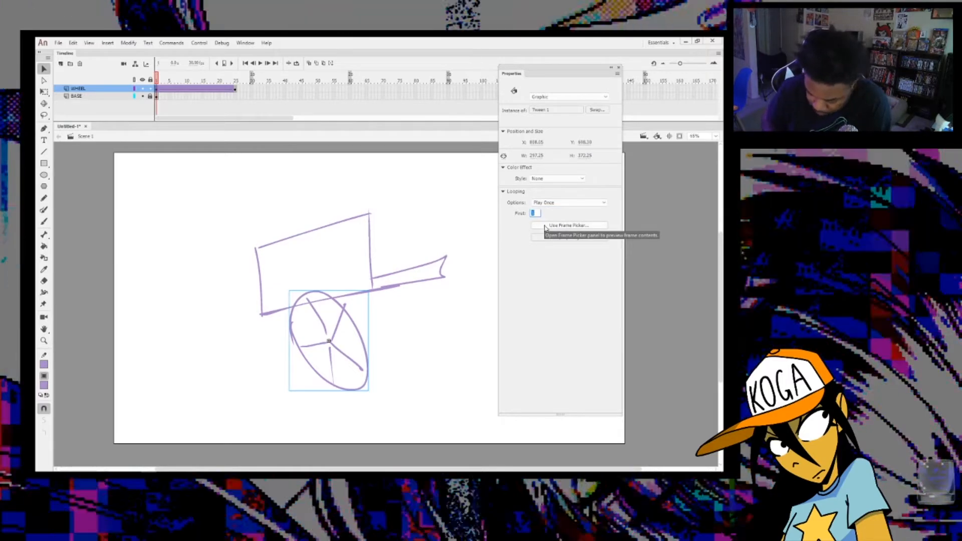
text(28)
key(Return)
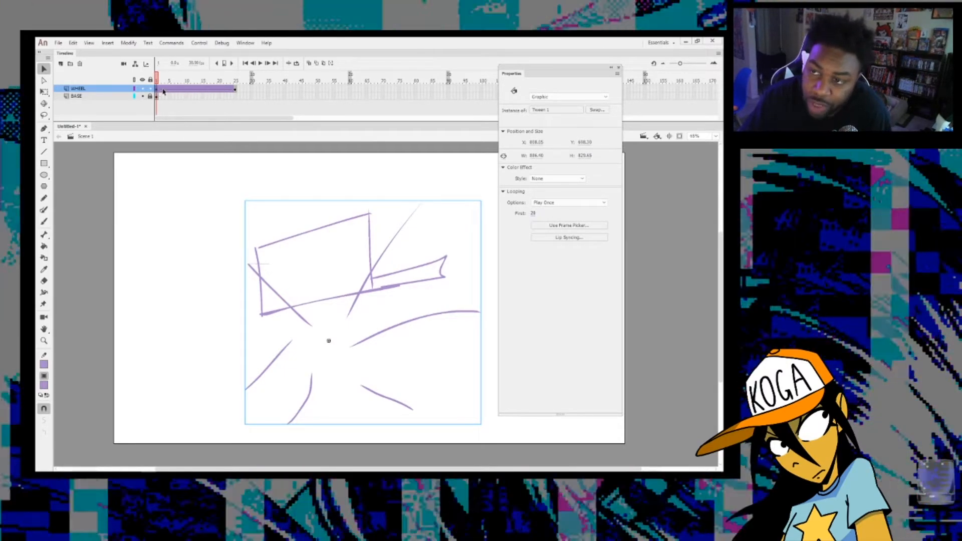
click(220, 90)
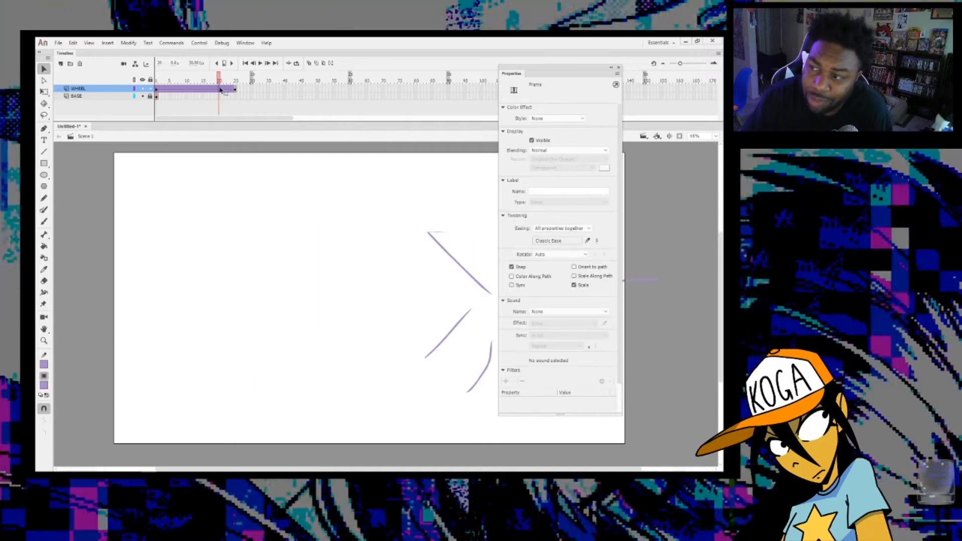